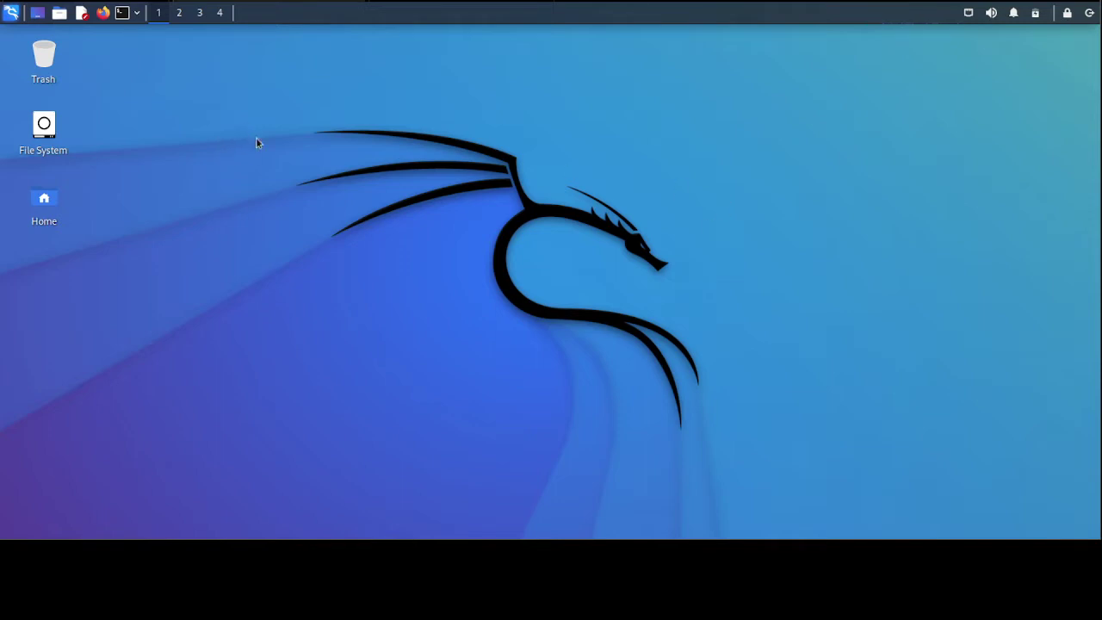
- Launch Firefox and run a Google search for 'tor browser' from the address bar
left_click(105, 15)
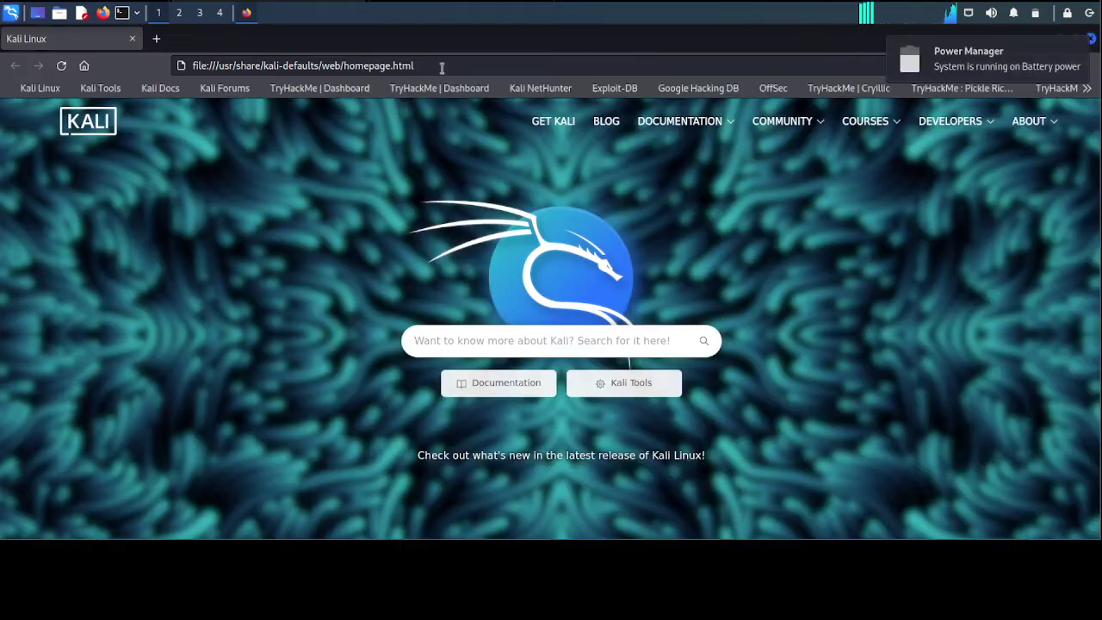
left_click(442, 68)
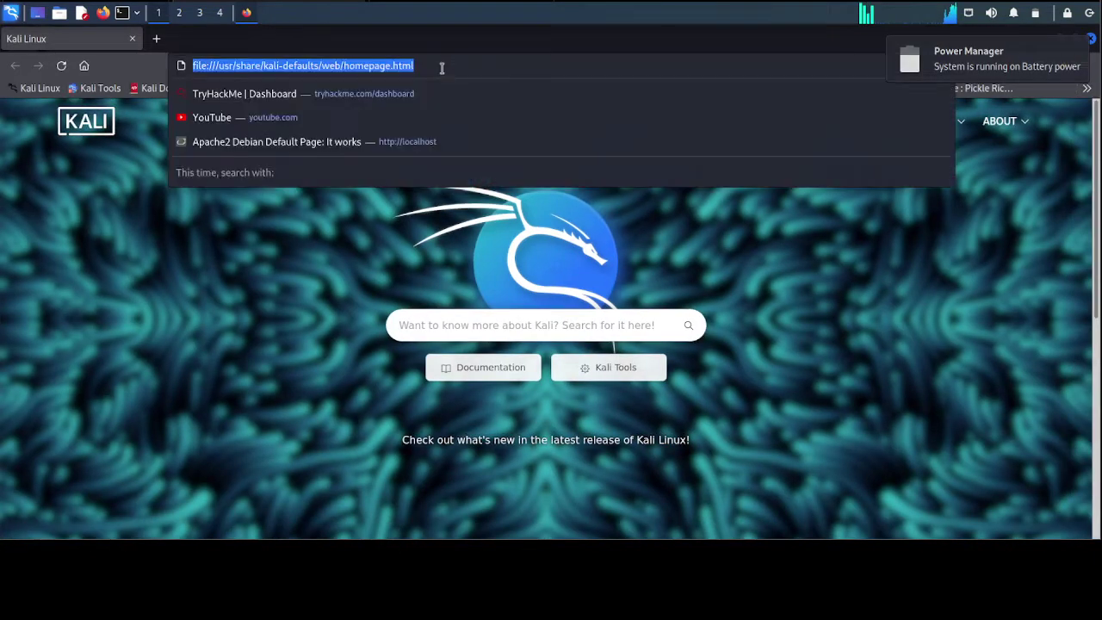
type("to")
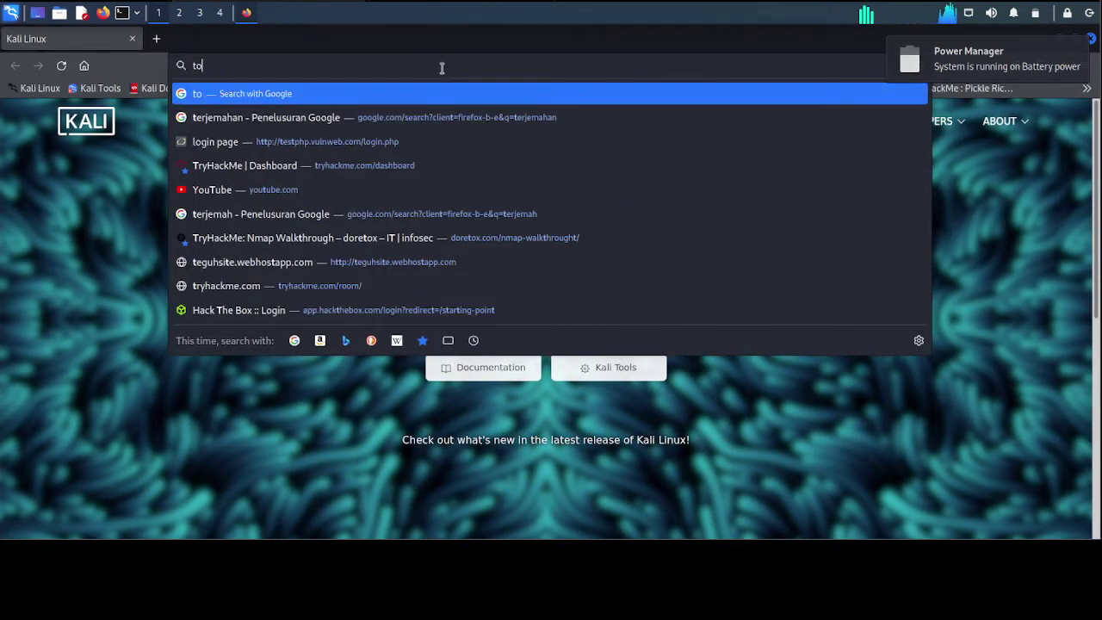
type("r br")
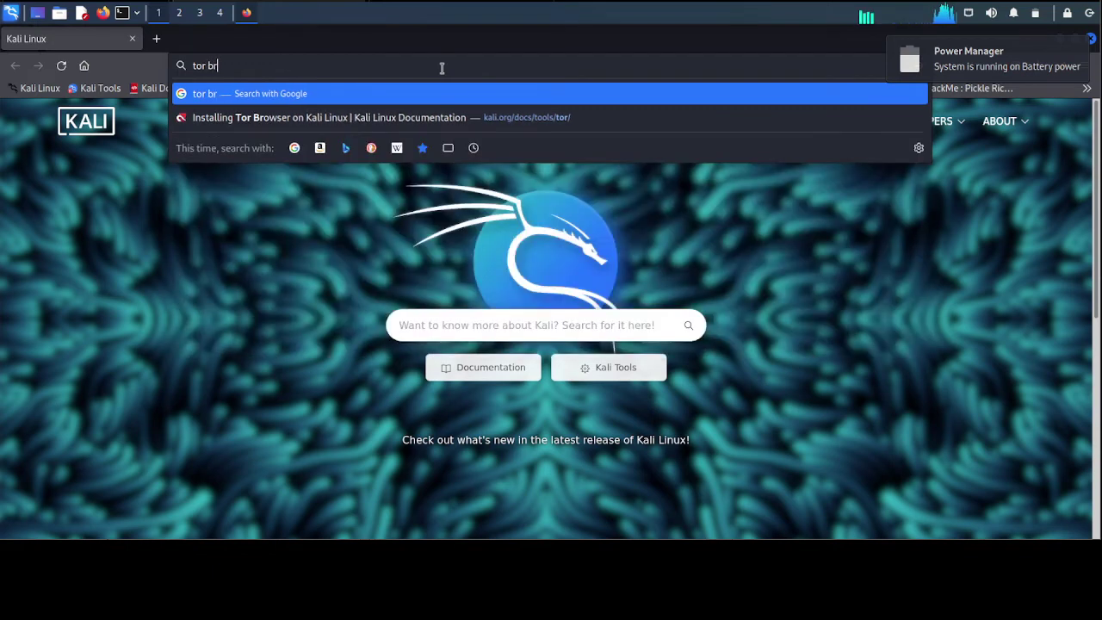
type("owser")
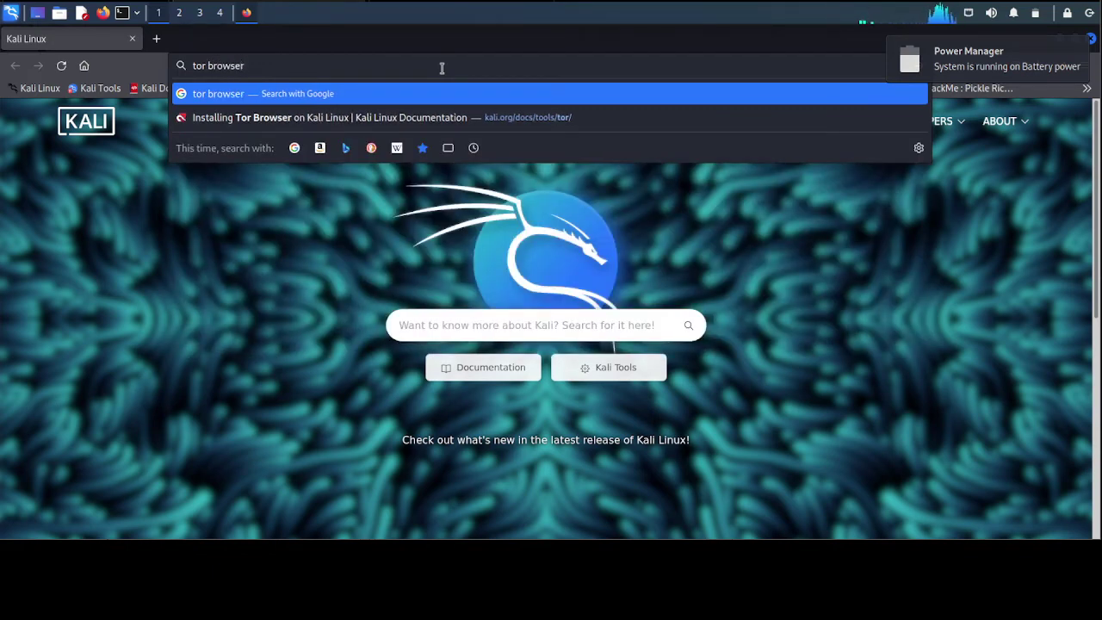
key("Return")
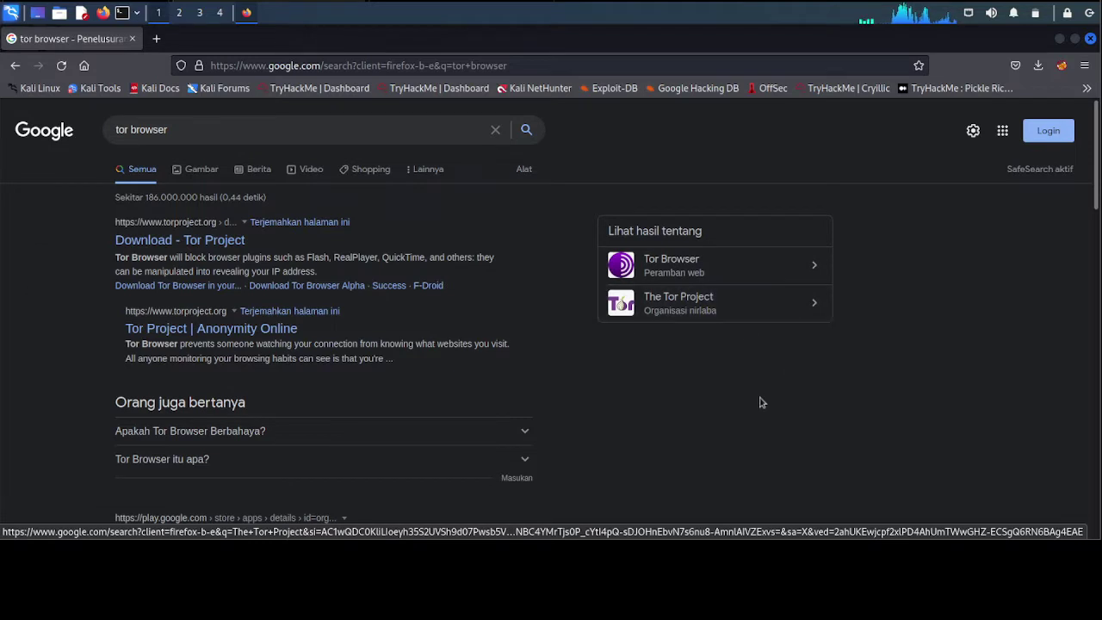
- Open the Download - Tor Project result and scroll to its download buttons
left_click(166, 244)
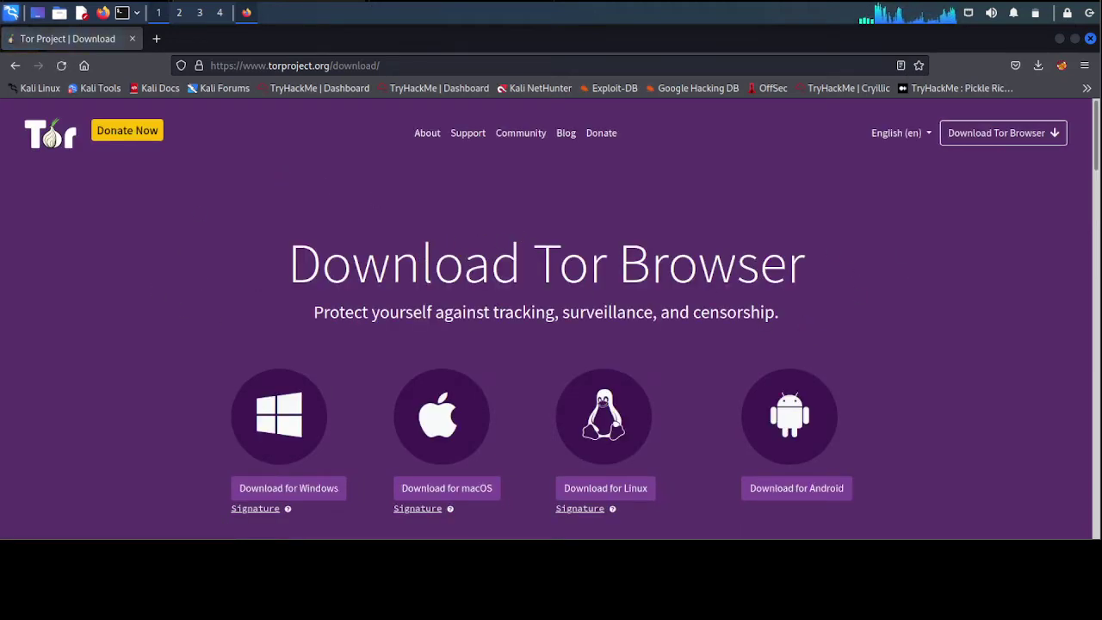
scroll(774, 280, "down", 2)
scroll(775, 284, "down", 3)
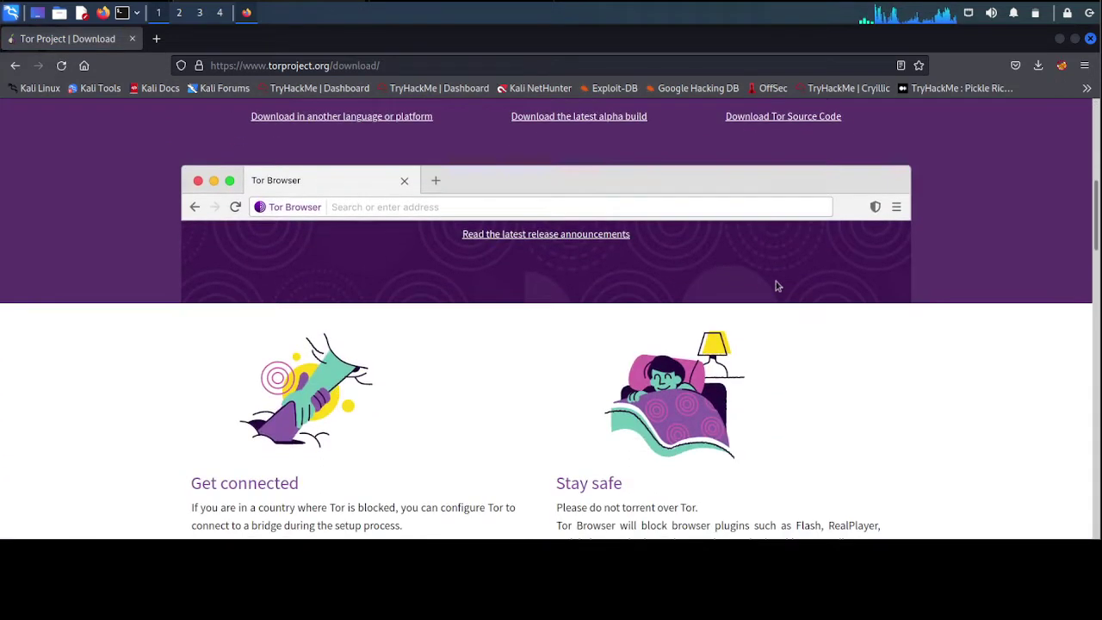
scroll(774, 286, "up", 5)
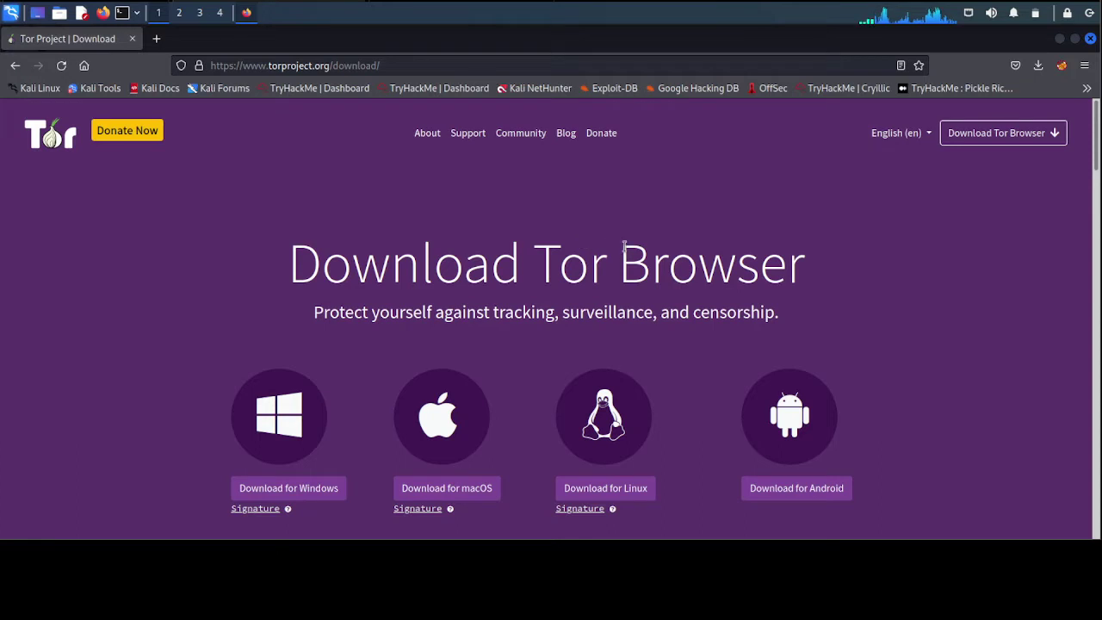
scroll(623, 247, "down", 2)
scroll(622, 241, "up", 2)
scroll(717, 277, "down", 2)
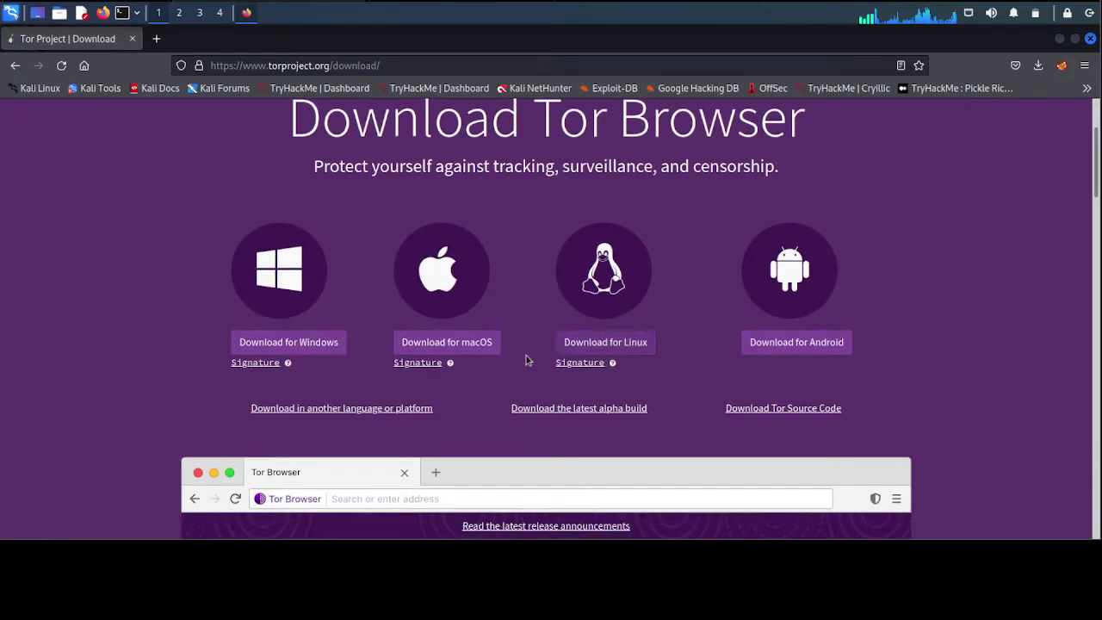
- Save the Linux archive tor-browser-linux64-11.0.15_en-US.tar.xz to disk
left_click(622, 346)
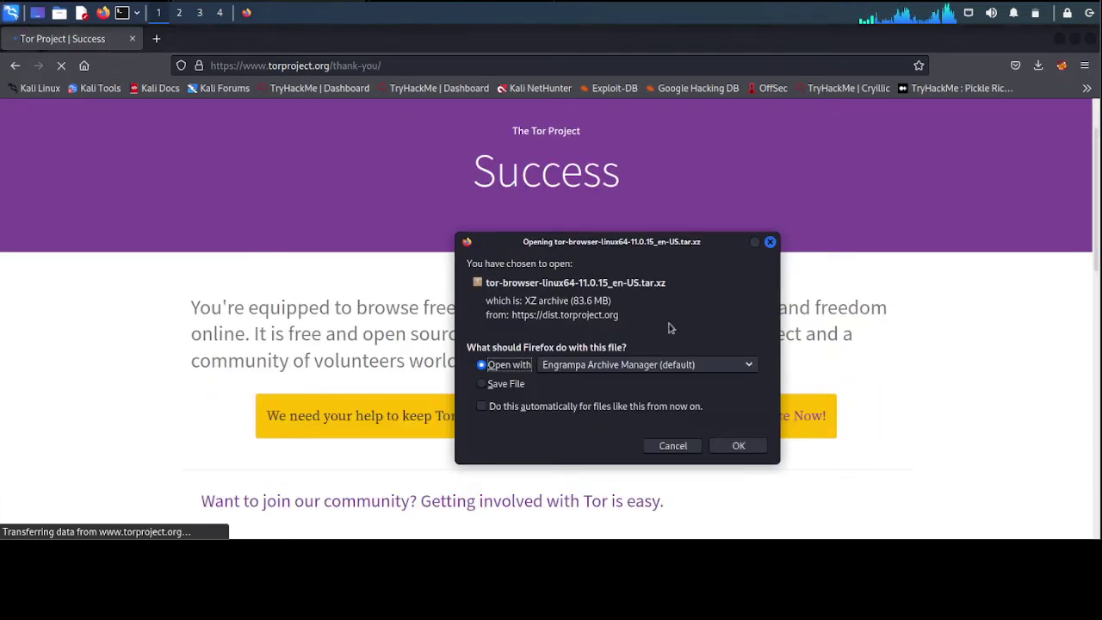
left_click(483, 385)
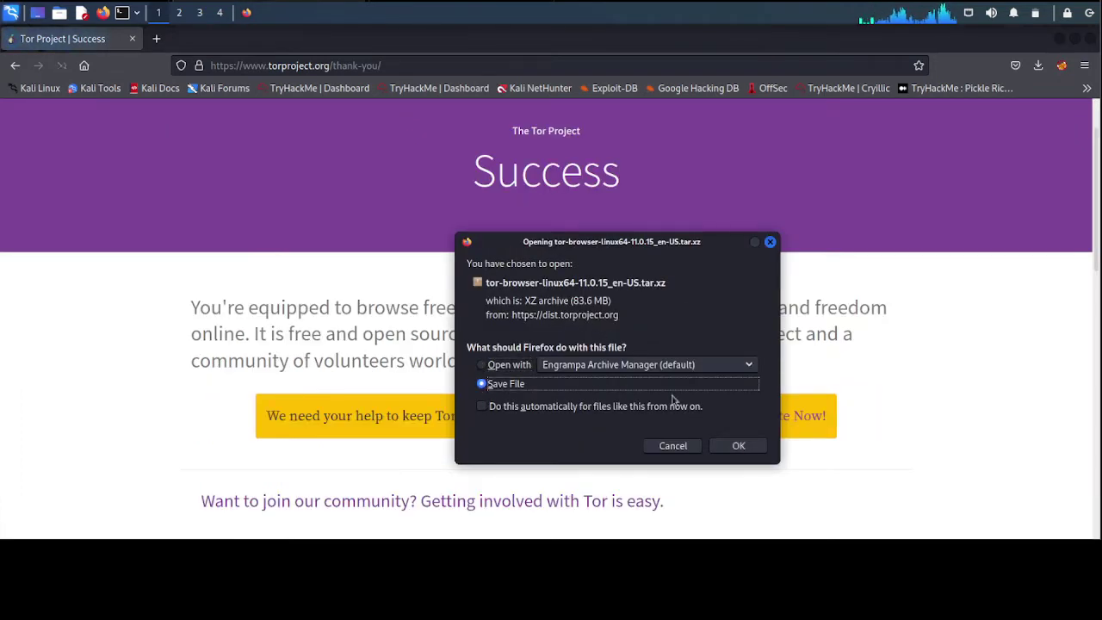
left_click(734, 446)
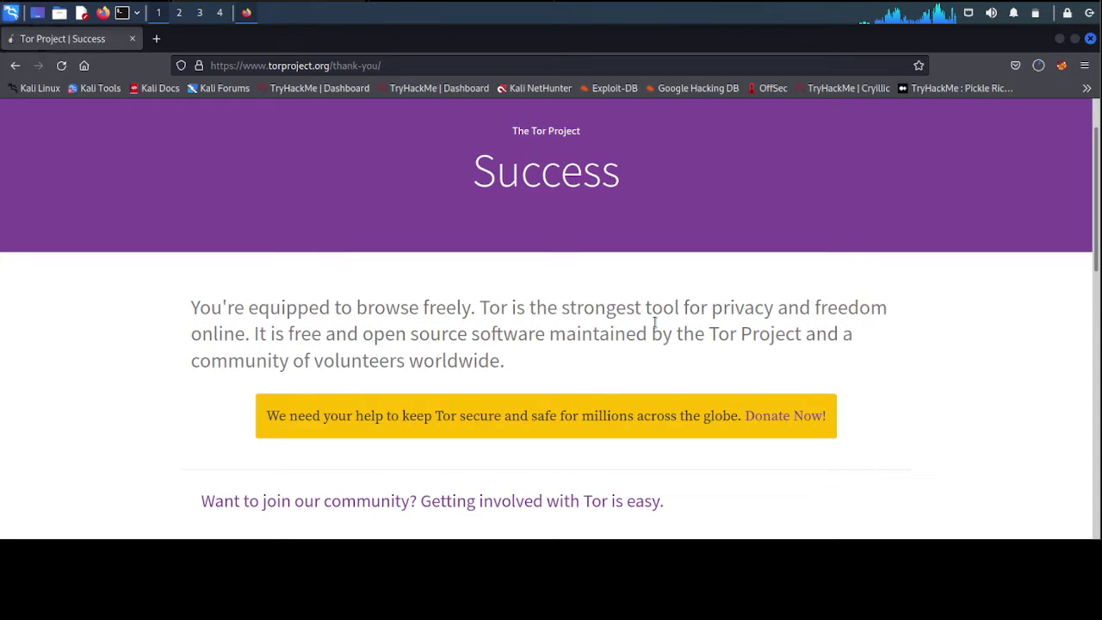
scroll(736, 330, "down", 3)
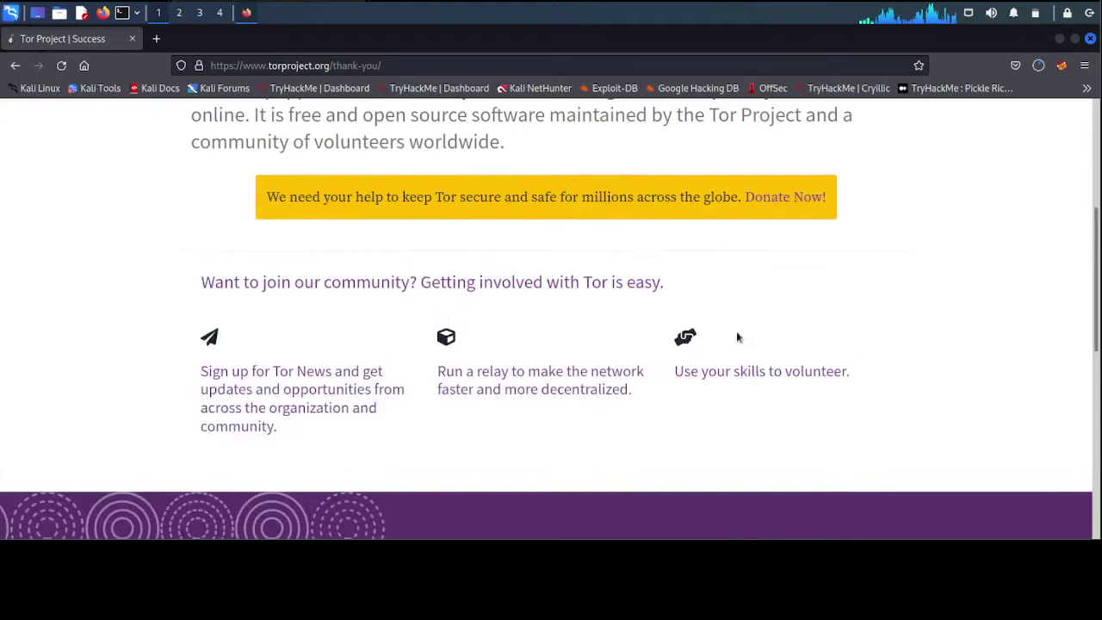
scroll(737, 336, "down", 5)
scroll(737, 336, "up", 5)
scroll(736, 336, "up", 3)
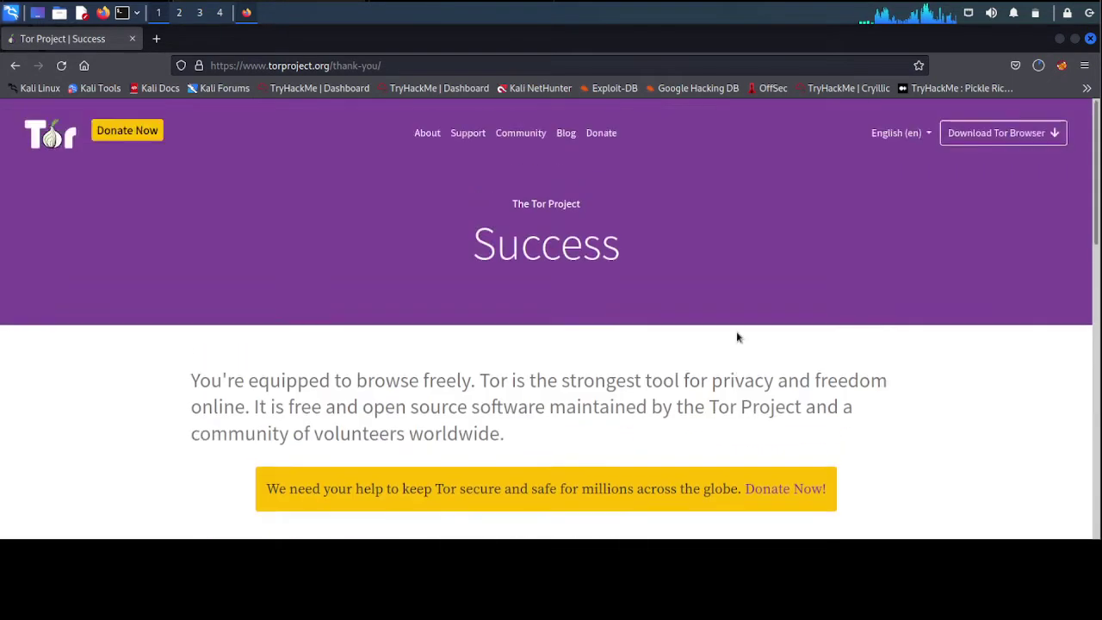
- In a new tab, search 'tor kali' and open the kali.org Installing Tor Browser result
left_click(155, 40)
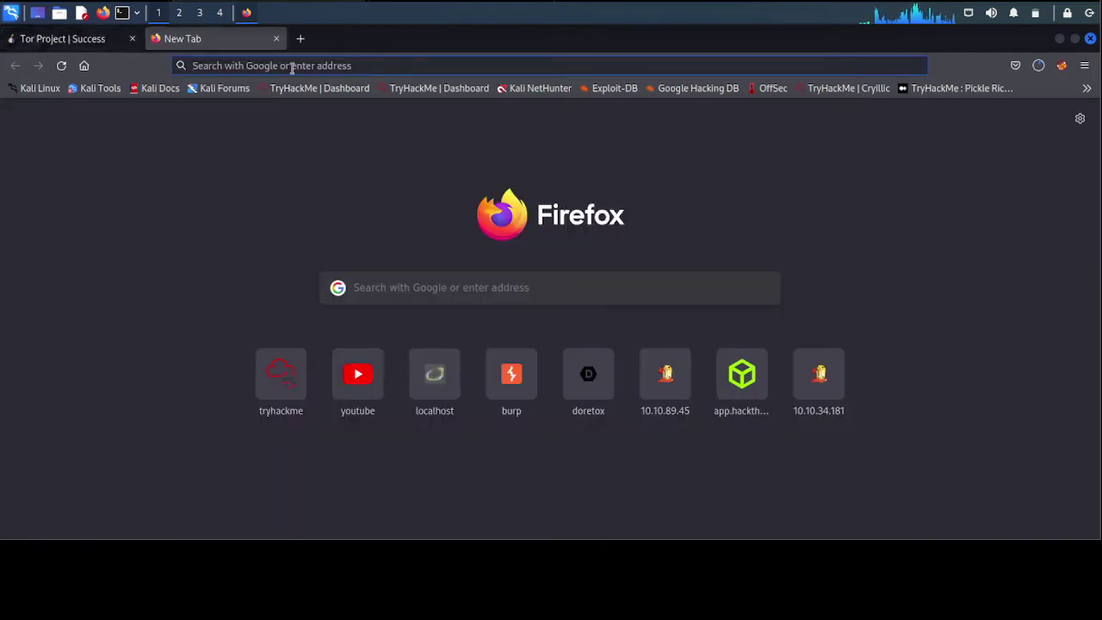
type("tor k")
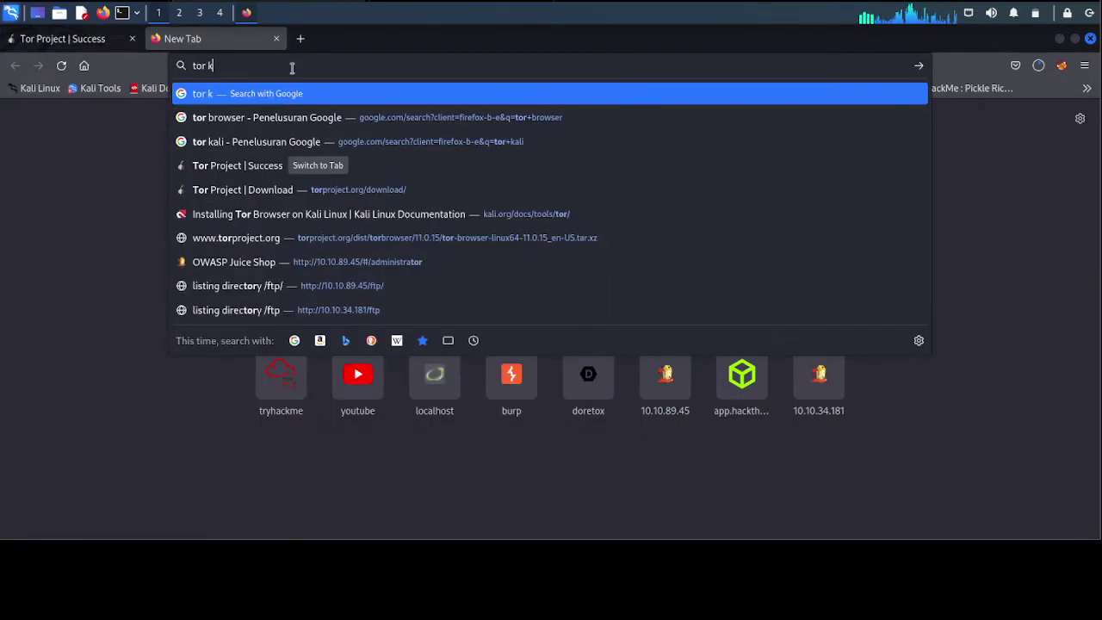
type("ali")
key("Return")
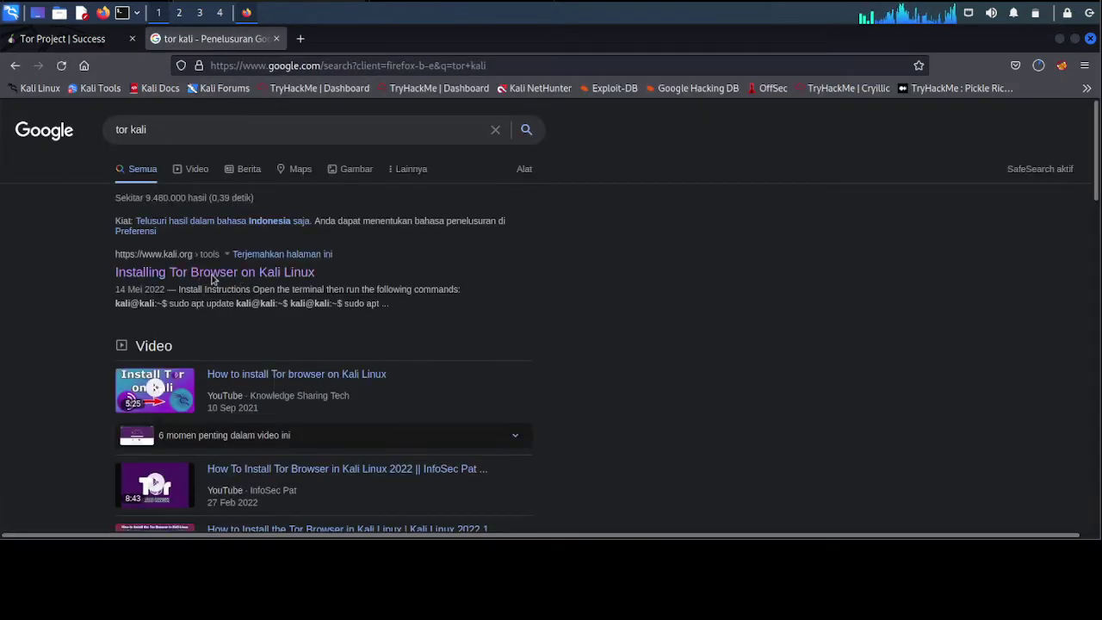
mouse_move(212, 275)
left_mouse_down()
mouse_move(377, 259)
mouse_move(275, 274)
left_mouse_up()
left_click(275, 273)
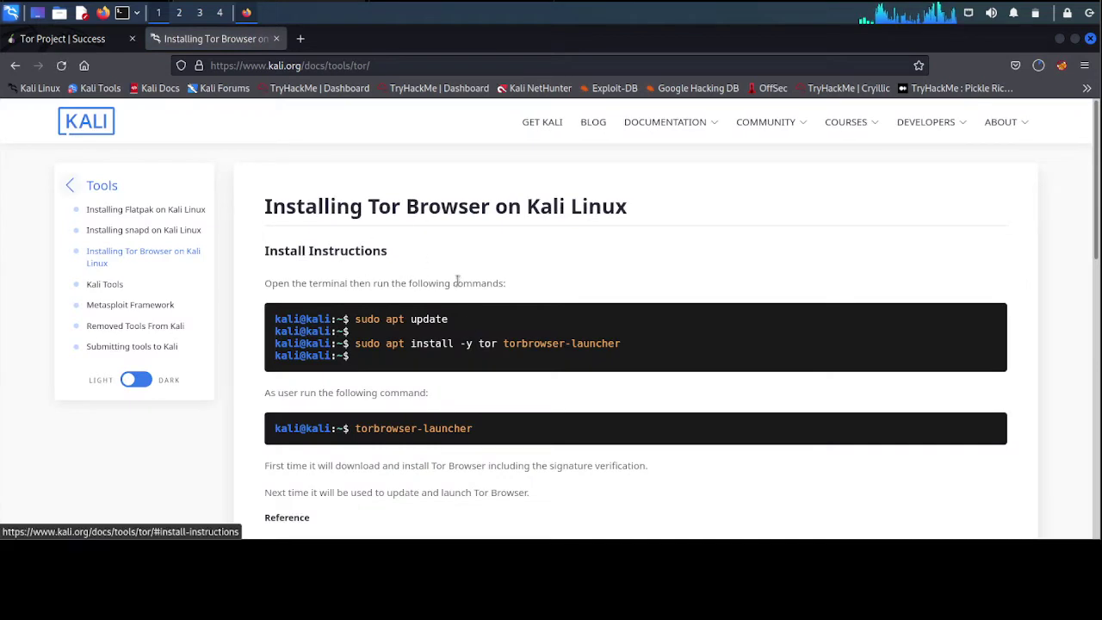
- Check the Tor Browser download's progress, then jump to Install Instructions and select the apt commands
left_click(1038, 65)
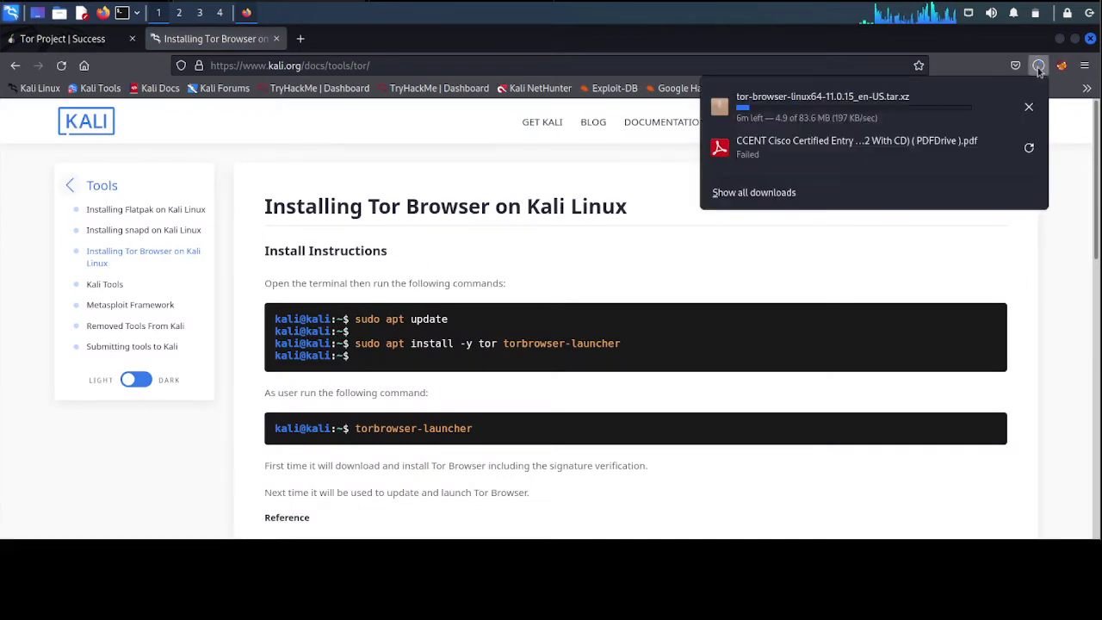
left_click(800, 252)
left_click(800, 251)
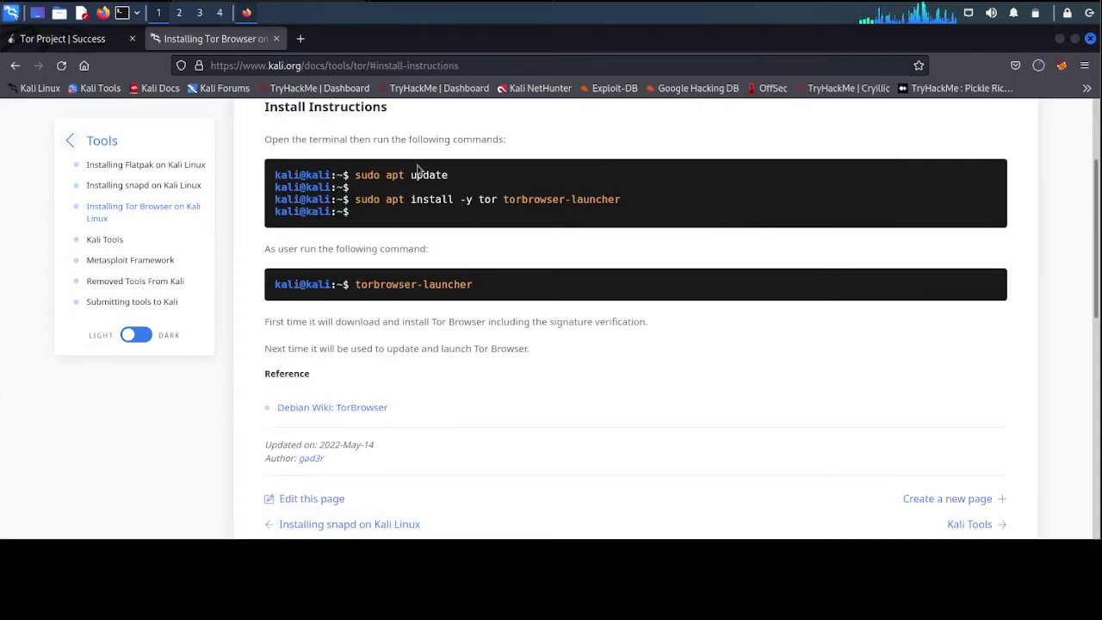
left_click_drag(353, 175, 453, 172)
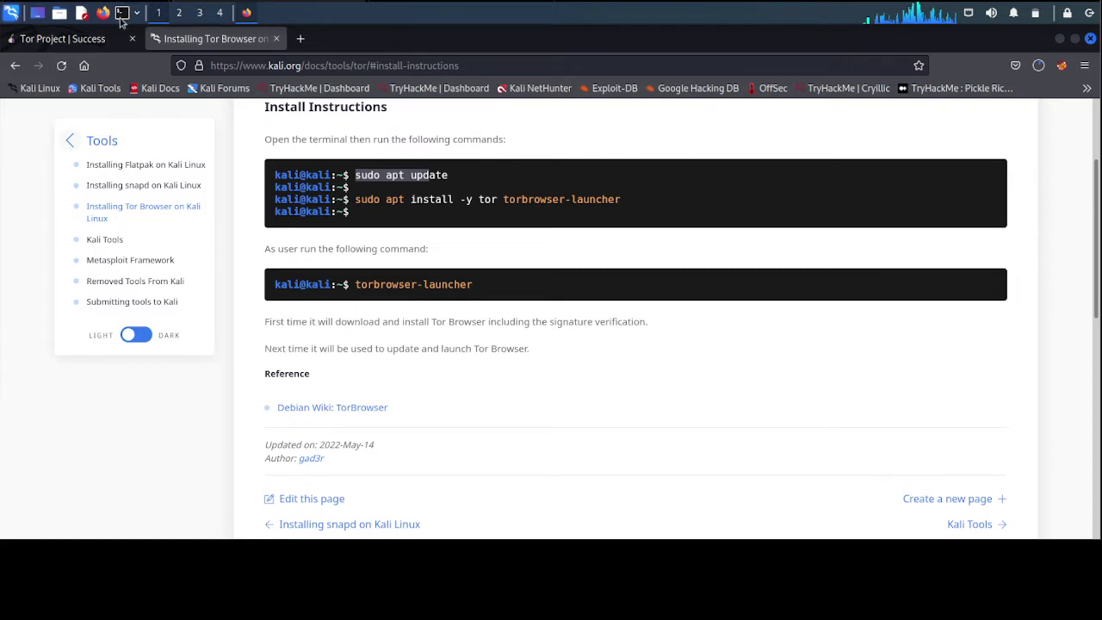
- Open a terminal, then return to the Kali install instructions page
left_click(595, 222, "shift")
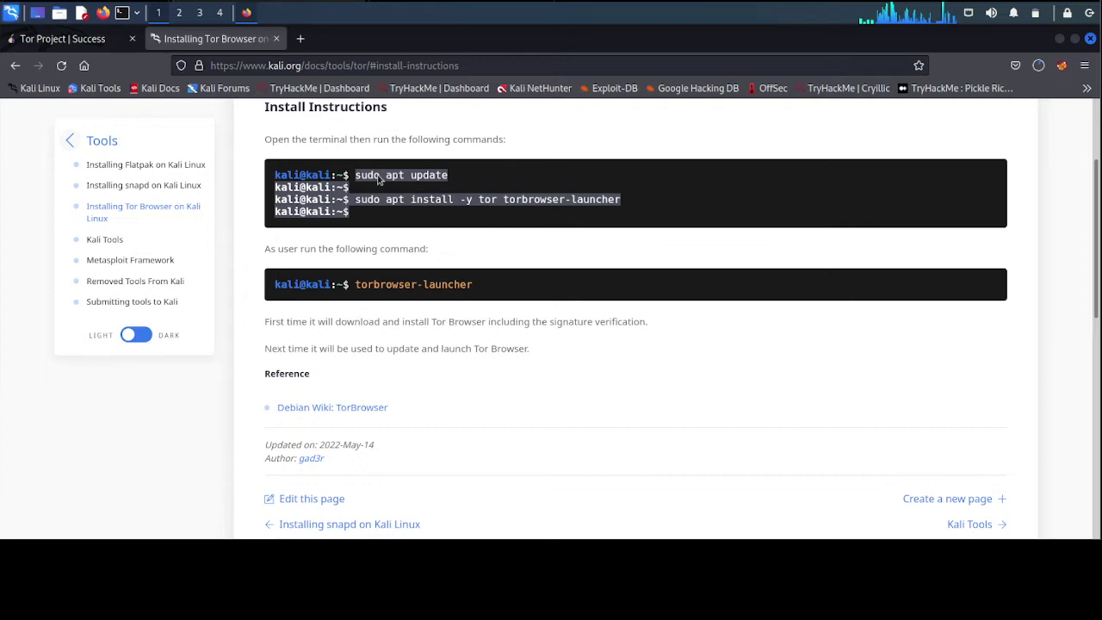
left_click(377, 178)
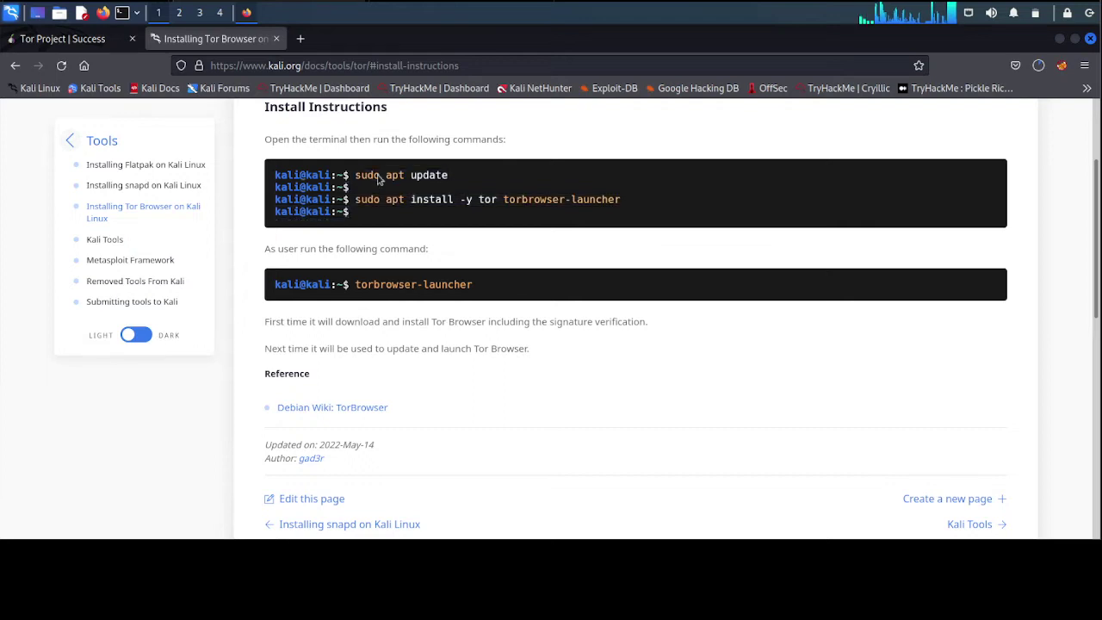
left_click(124, 16)
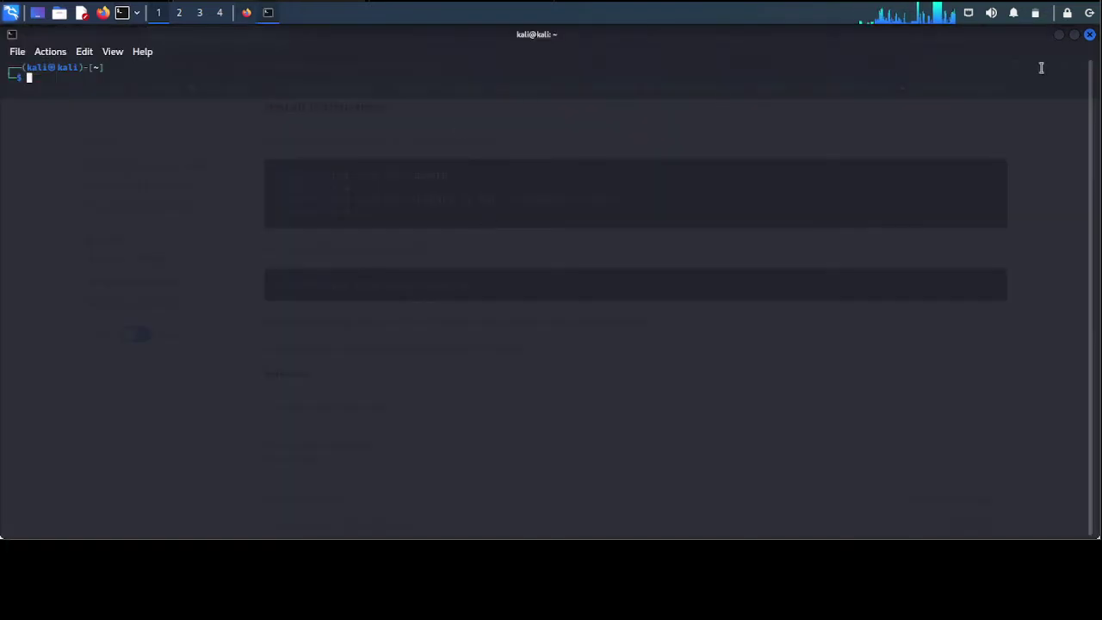
key("alt+Tab")
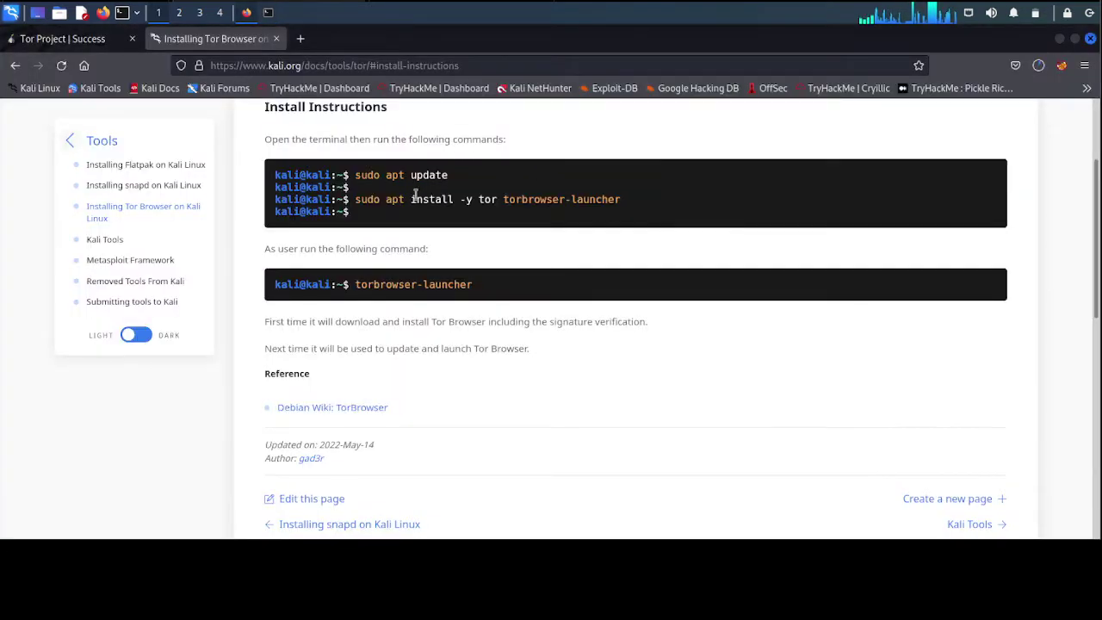
- Copy 'sudo apt install -y tor torbrowser-launcher' into QTerminal, enlarge the text, and run it
left_click_drag(356, 200, 626, 201)
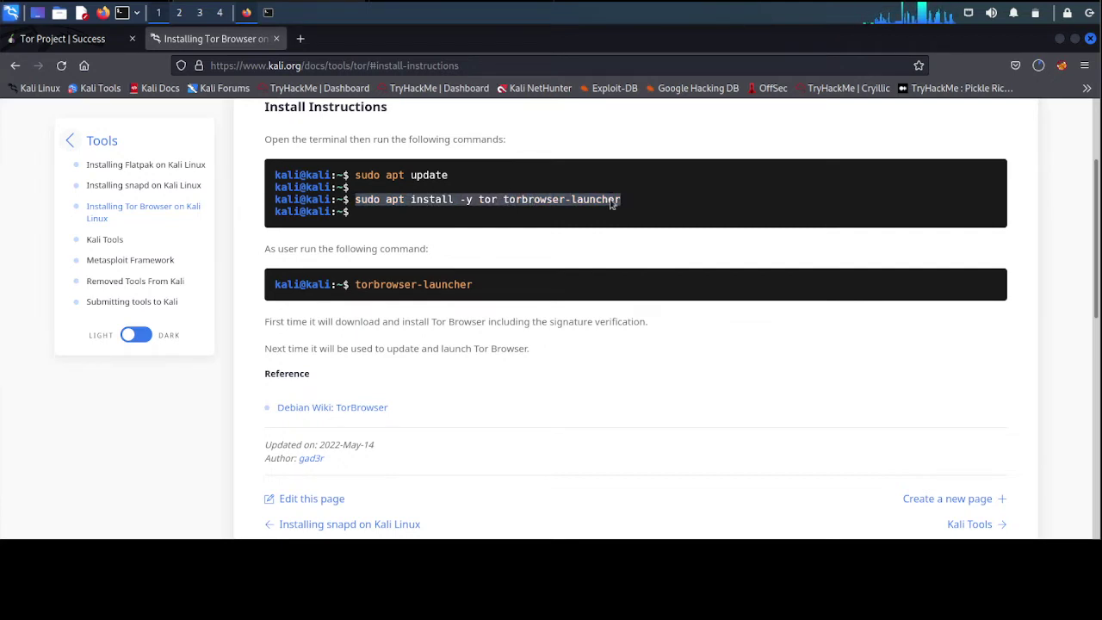
right_click(611, 198)
left_click(629, 210)
key("ctrl+alt+t")
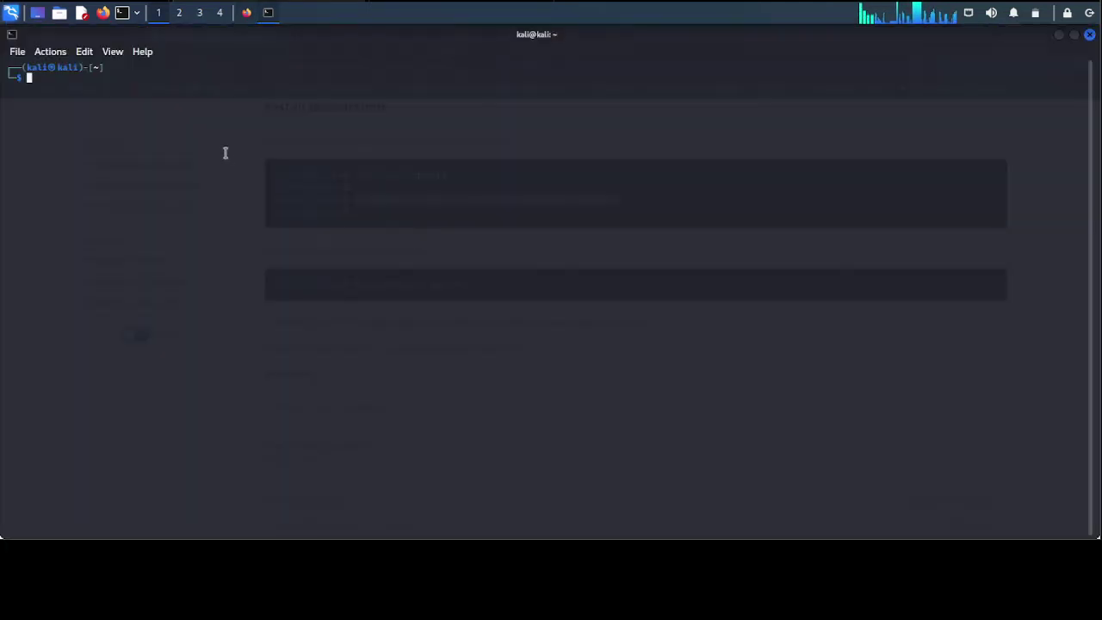
right_click(155, 85)
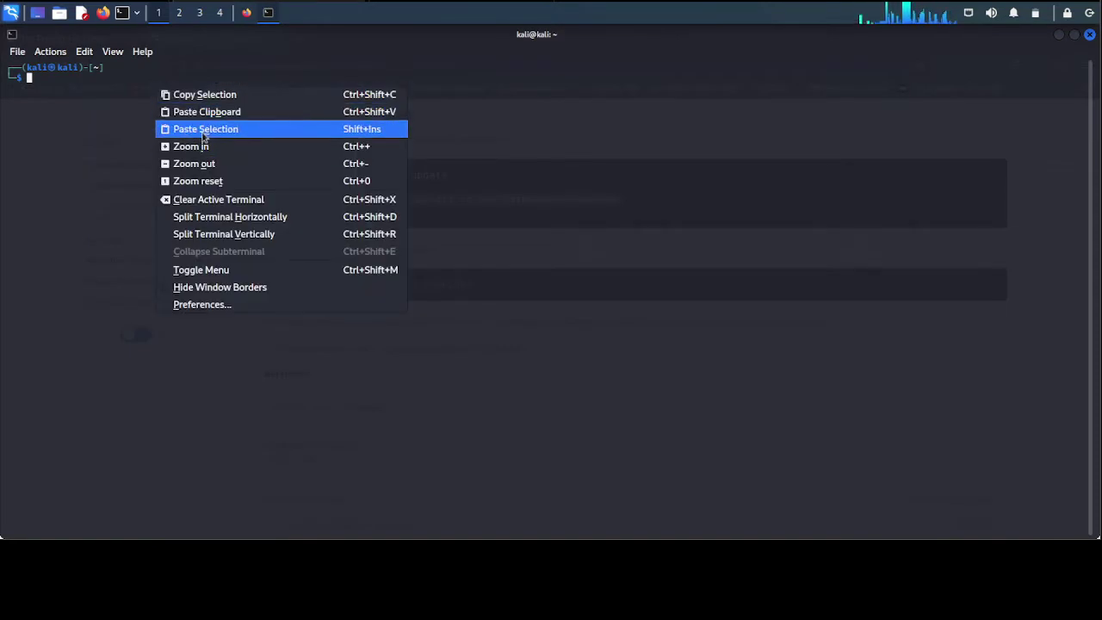
left_click(201, 130)
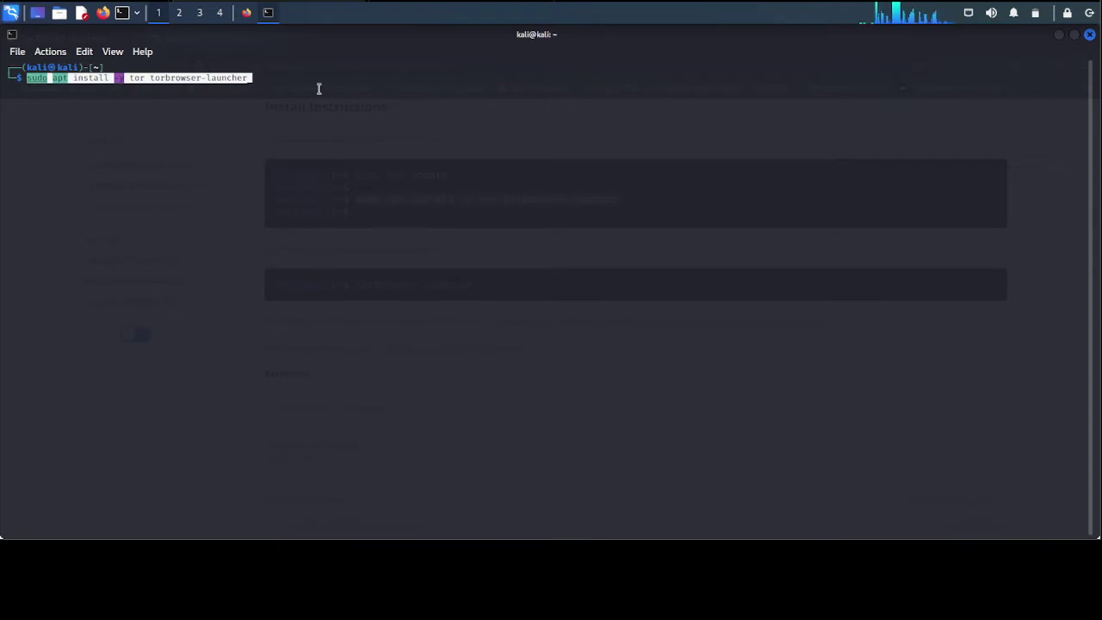
key("ctrl+plus")
key("ctrl+plus")
key("ctrl+plus")
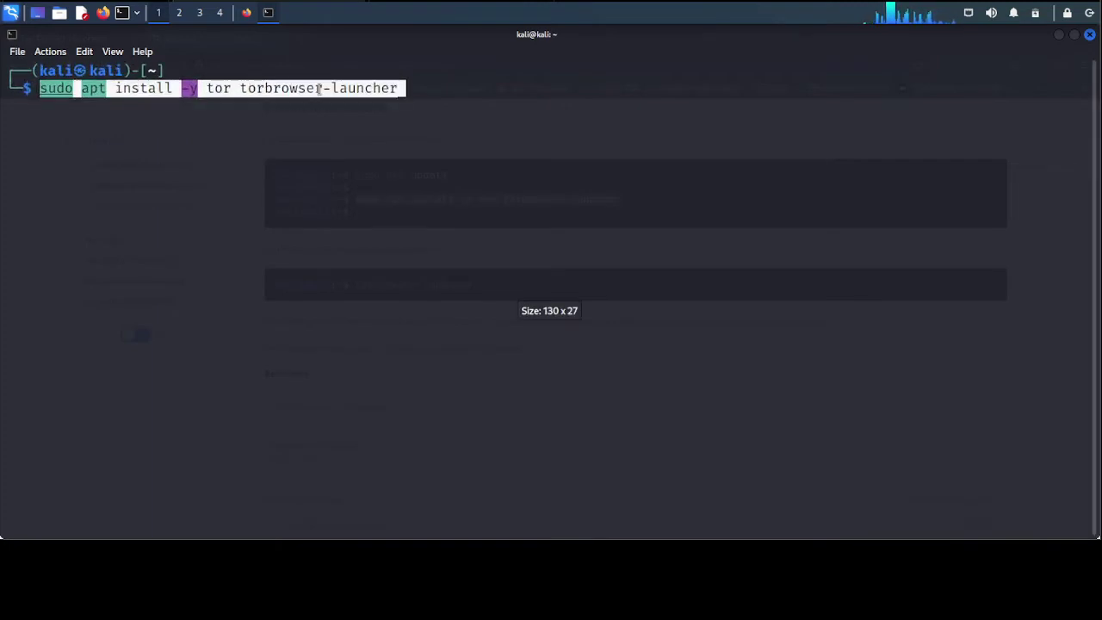
key("Return")
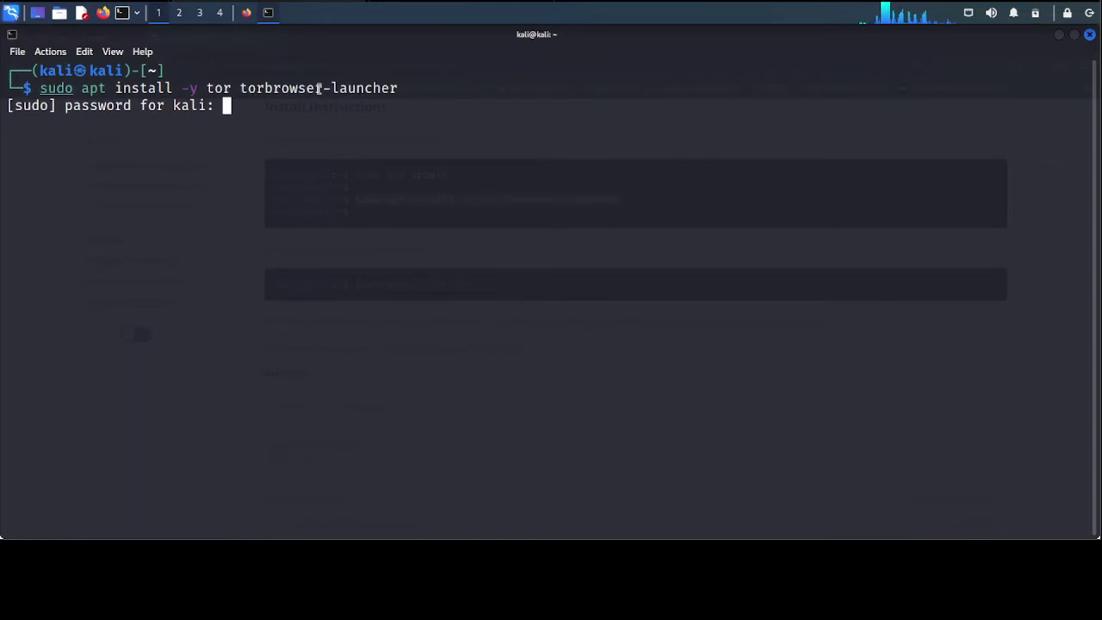
- Enter the sudo password and accept the default services to restart
key("Return")
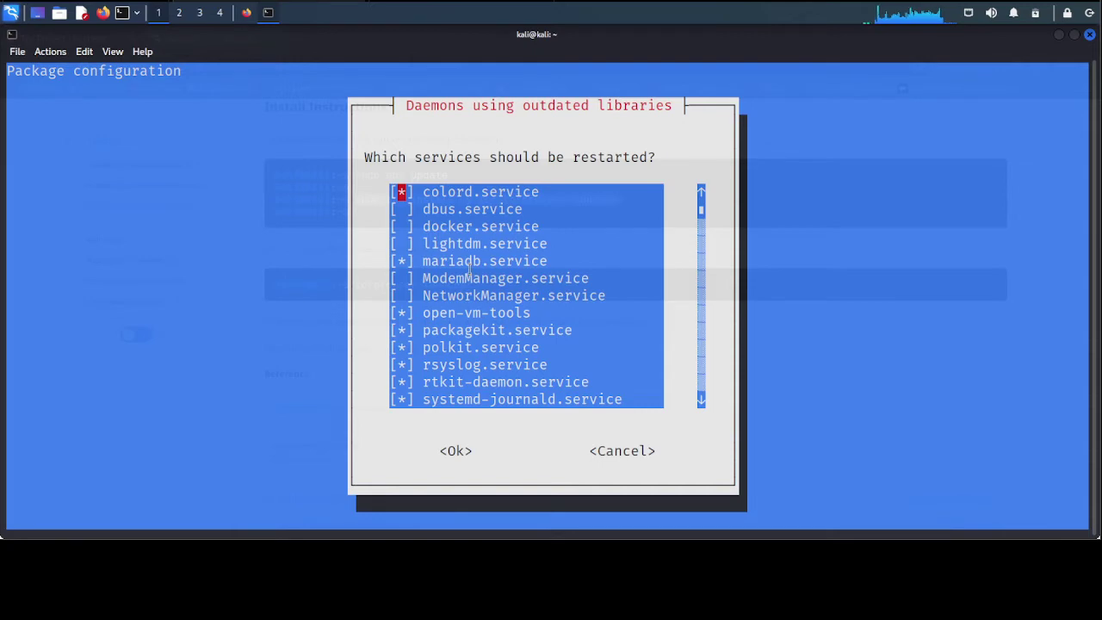
key("Tab")
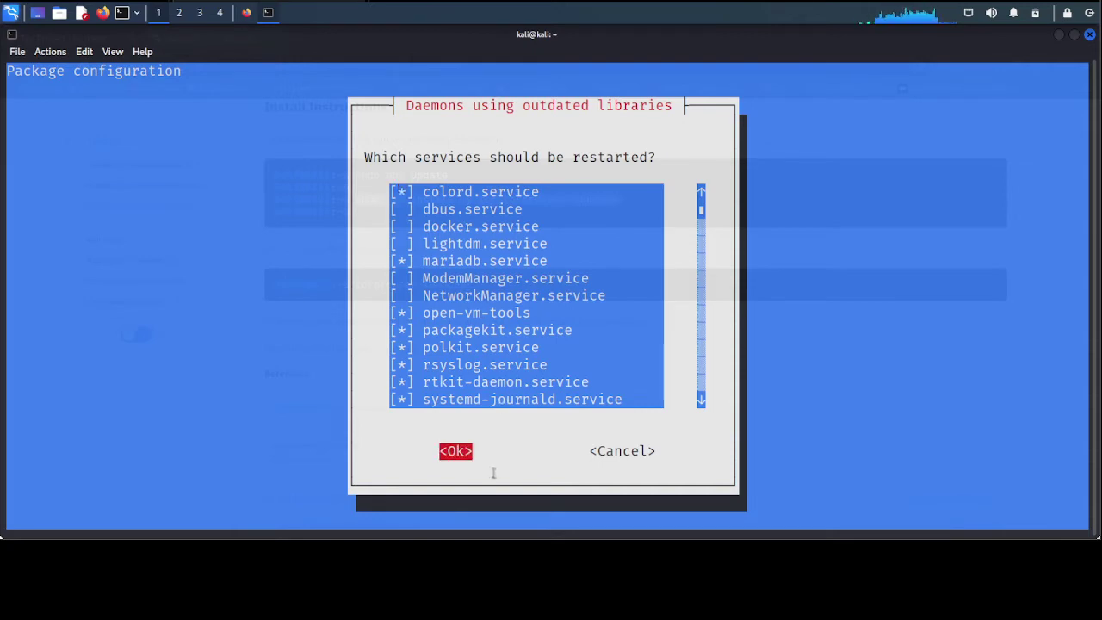
key("Return")
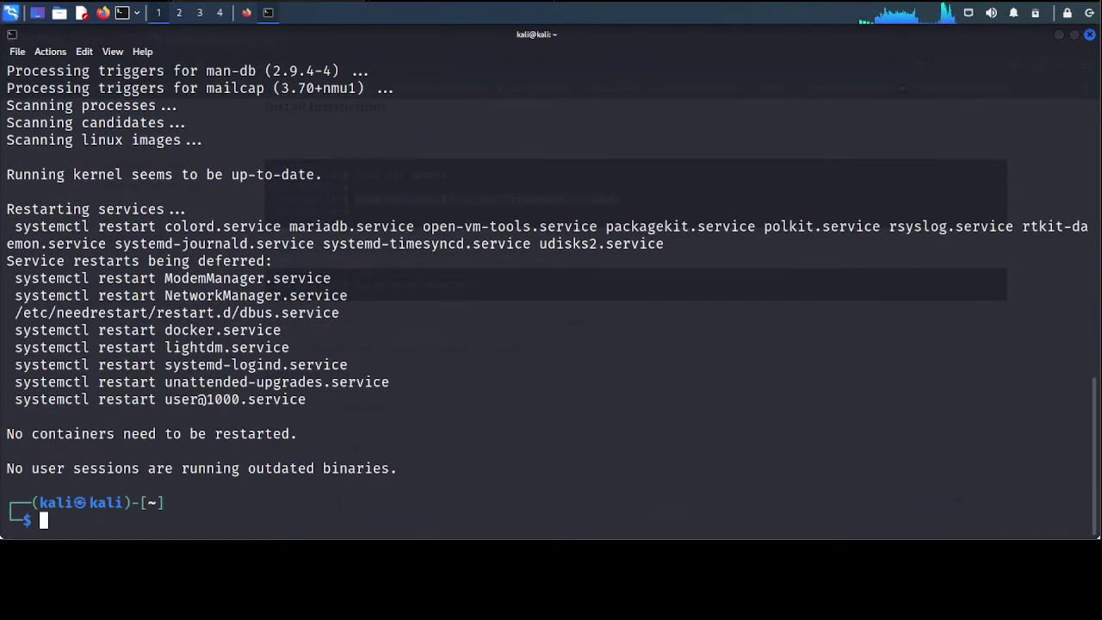
- Search the Whisker menu for 'tor' and launch Tor Browser
left_click(12, 13)
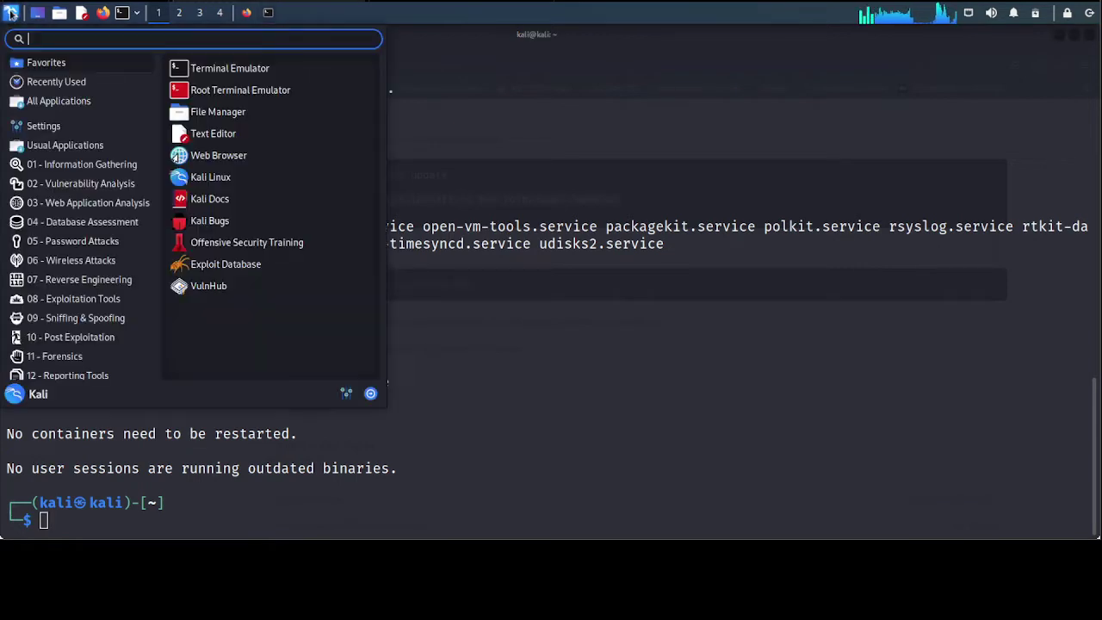
type("tor")
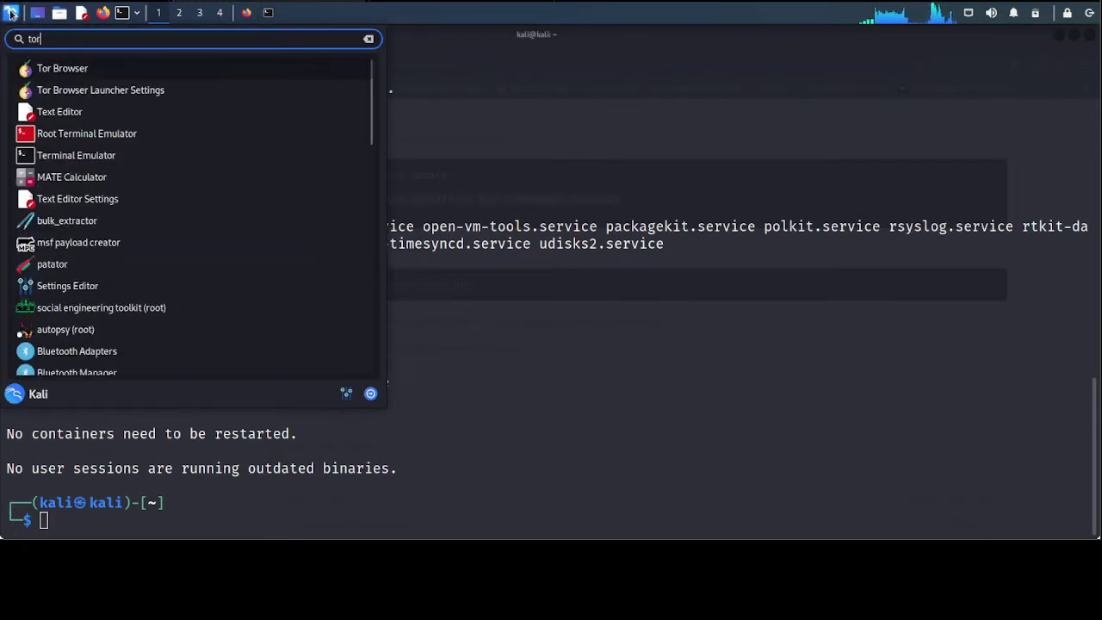
left_click(60, 68)
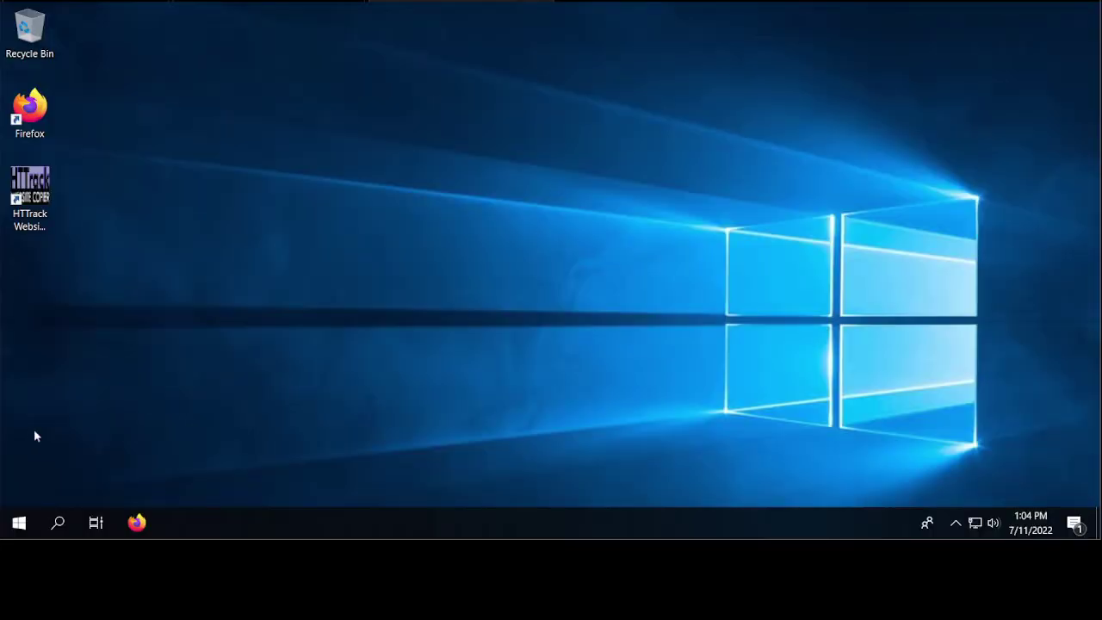
- Launch Firefox on Windows and run a Google search for 'tor browsers'
left_click(136, 525)
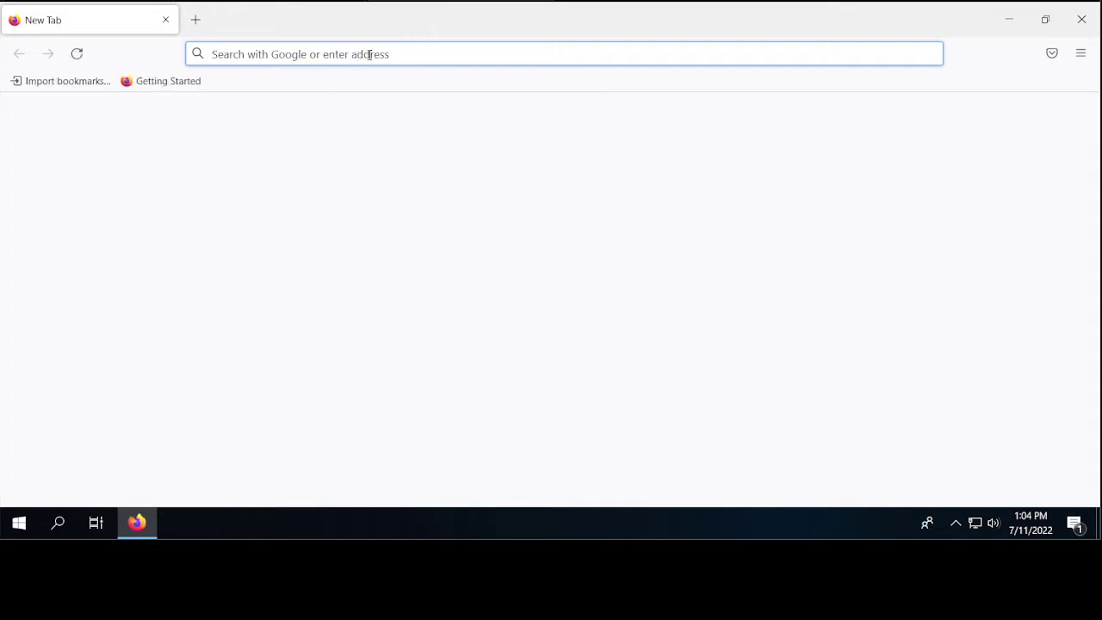
left_click(369, 54)
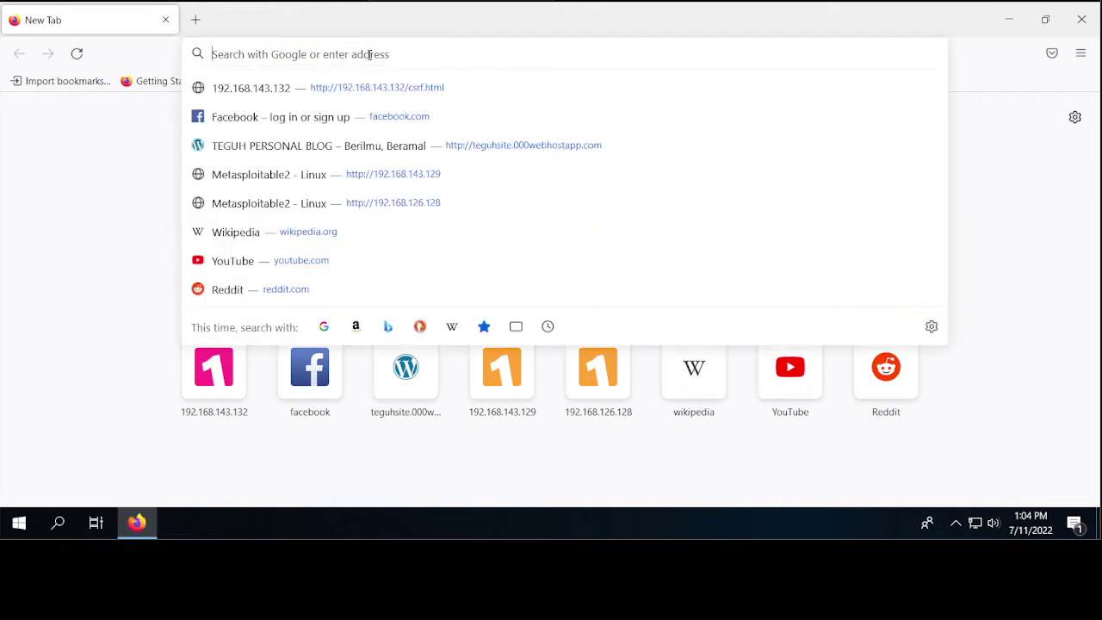
type("tor ")
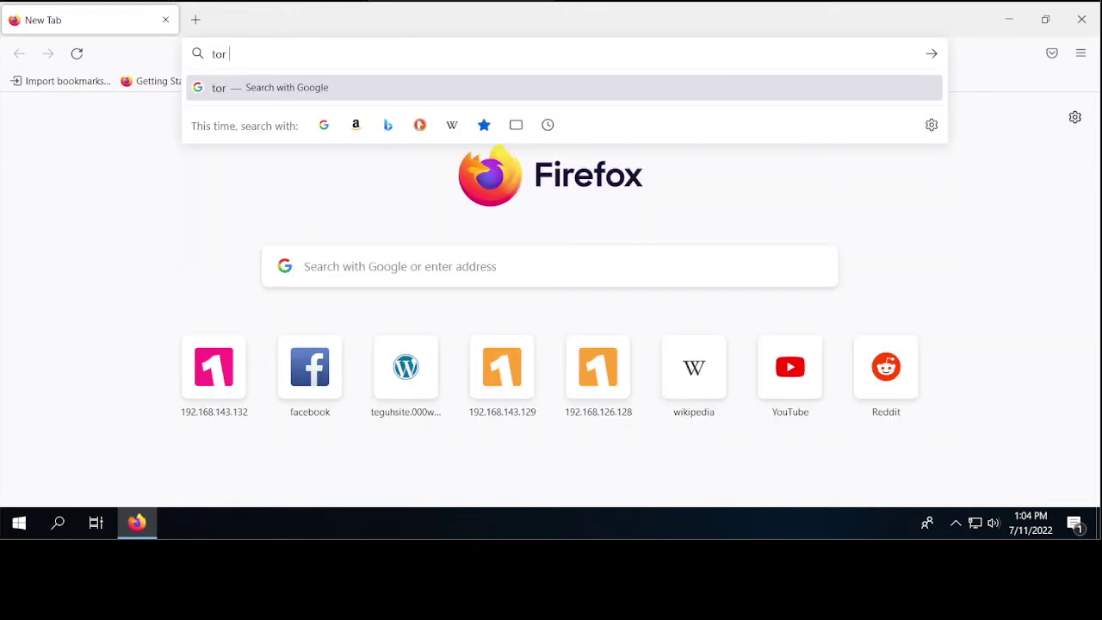
type("browsers")
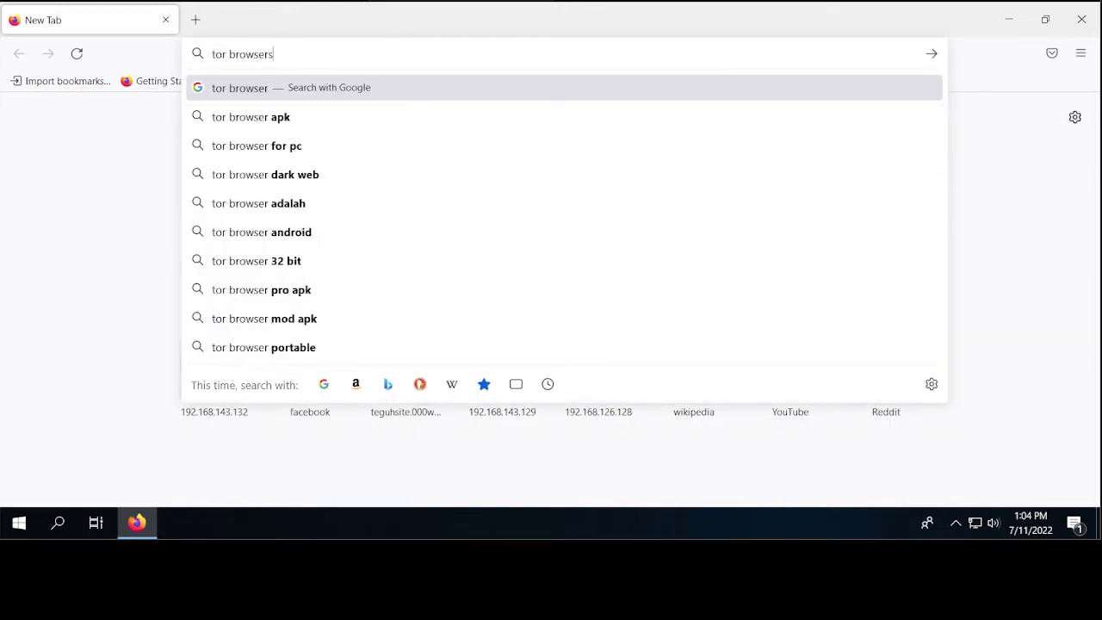
key("Return")
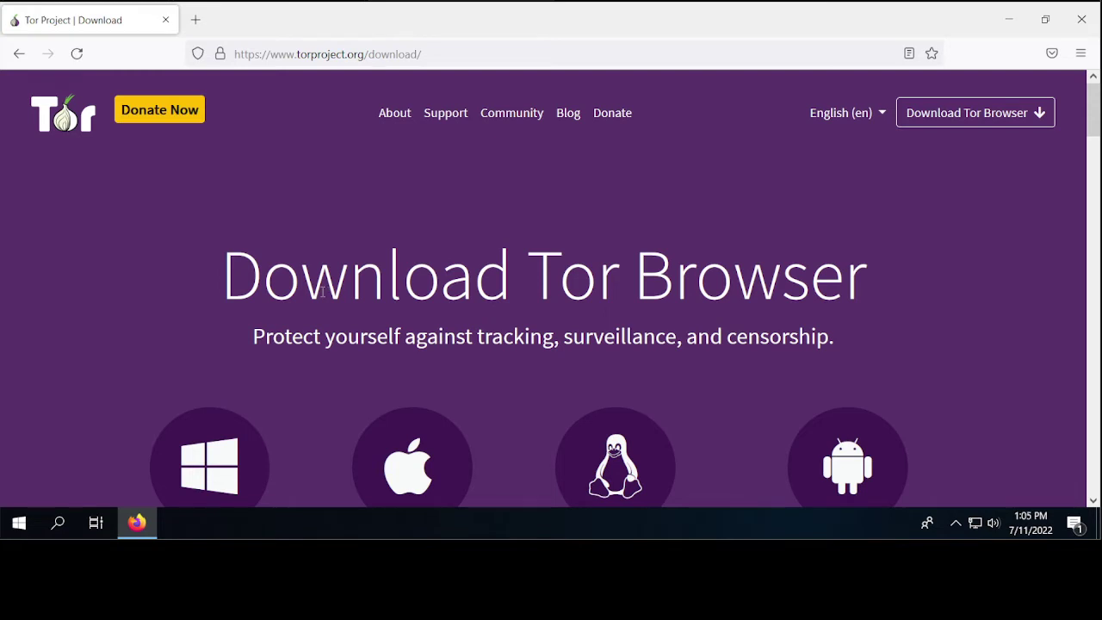
- Download torbrowser-install-win64-11.0.15_en-US.exe via 'Download for Windows'
scroll(321, 291, "down", 2)
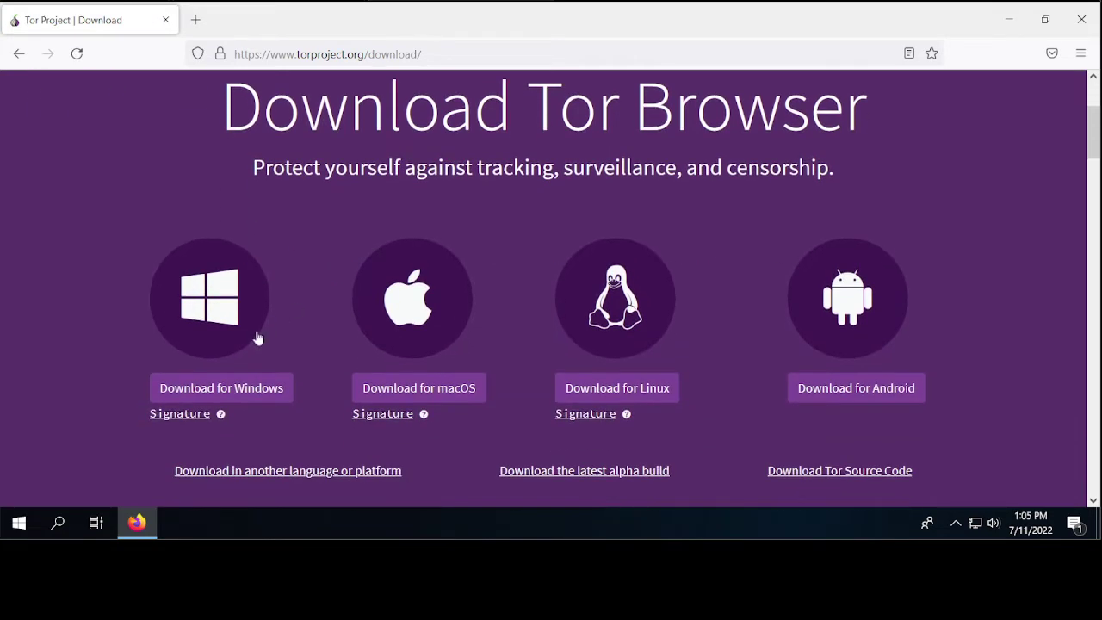
left_click(244, 388)
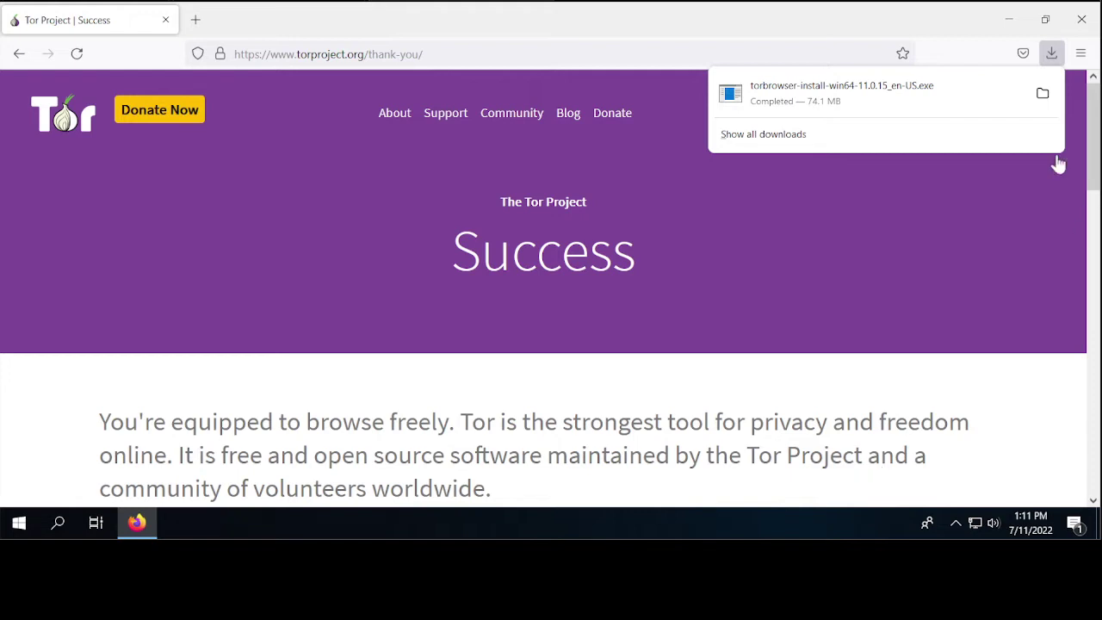
- Run torbrowser-install-win64-11.0.15_en-US.exe from the Downloads folder, then minimize Explorer
left_click(1042, 95)
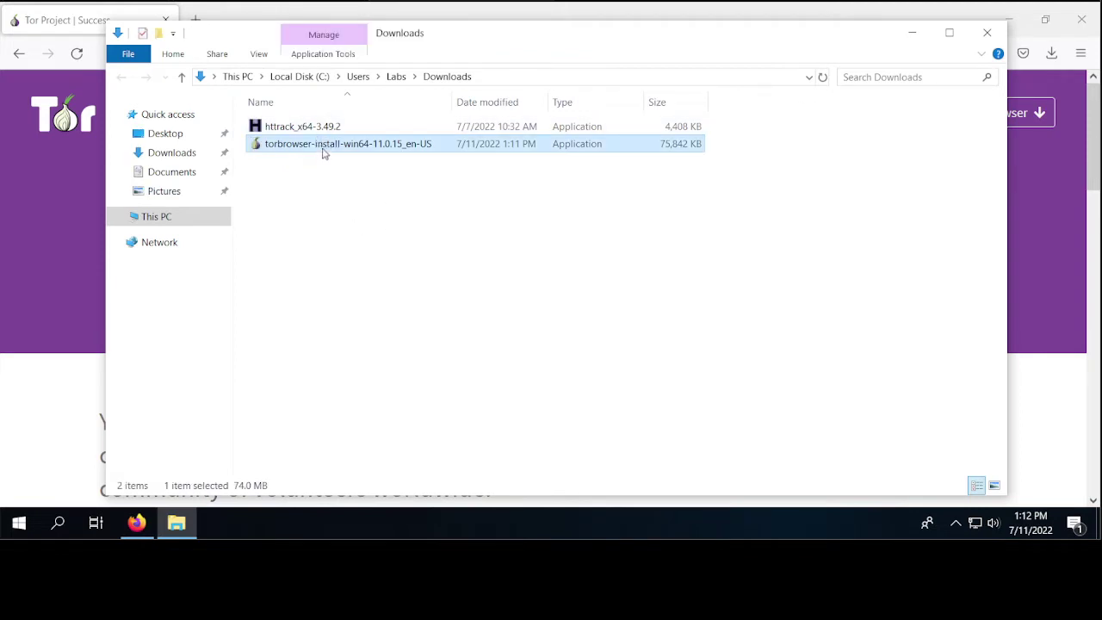
left_click(319, 180)
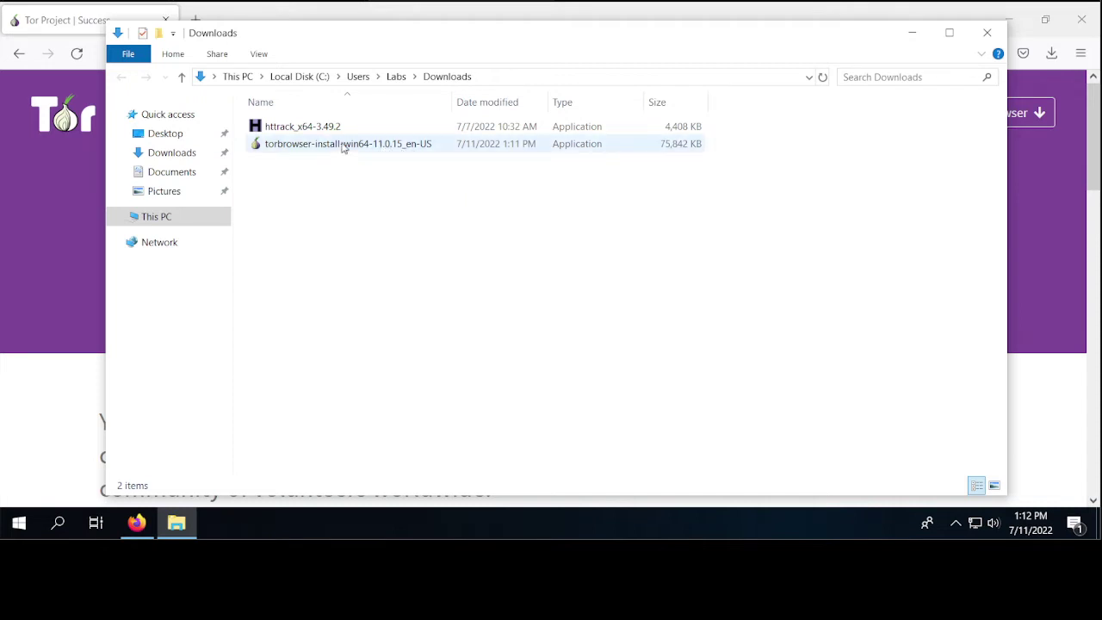
double_click(343, 144)
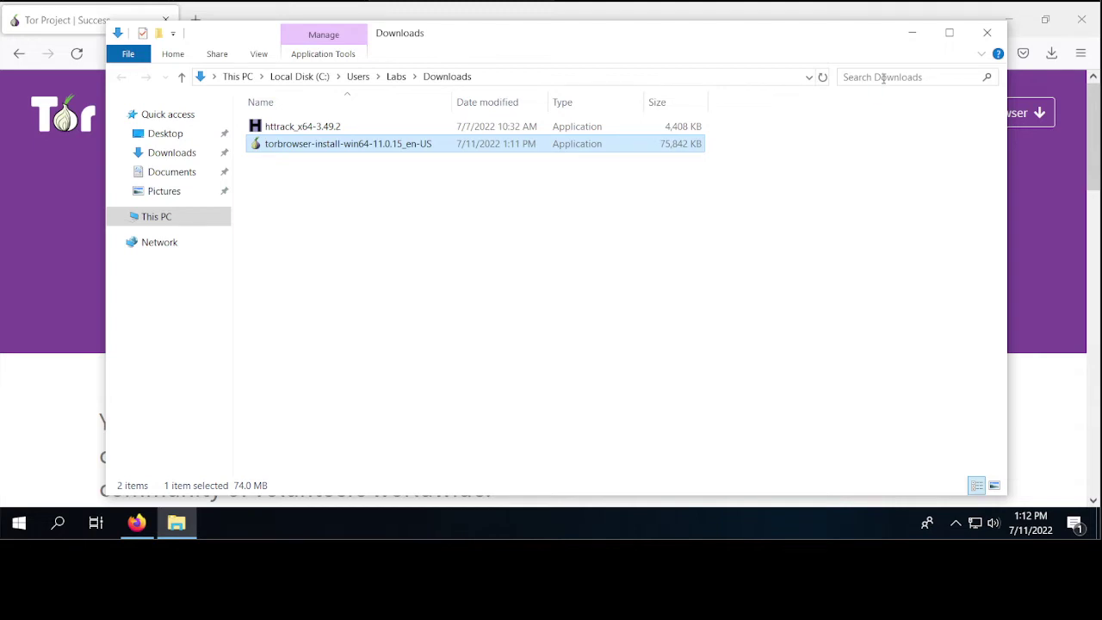
left_click(914, 34)
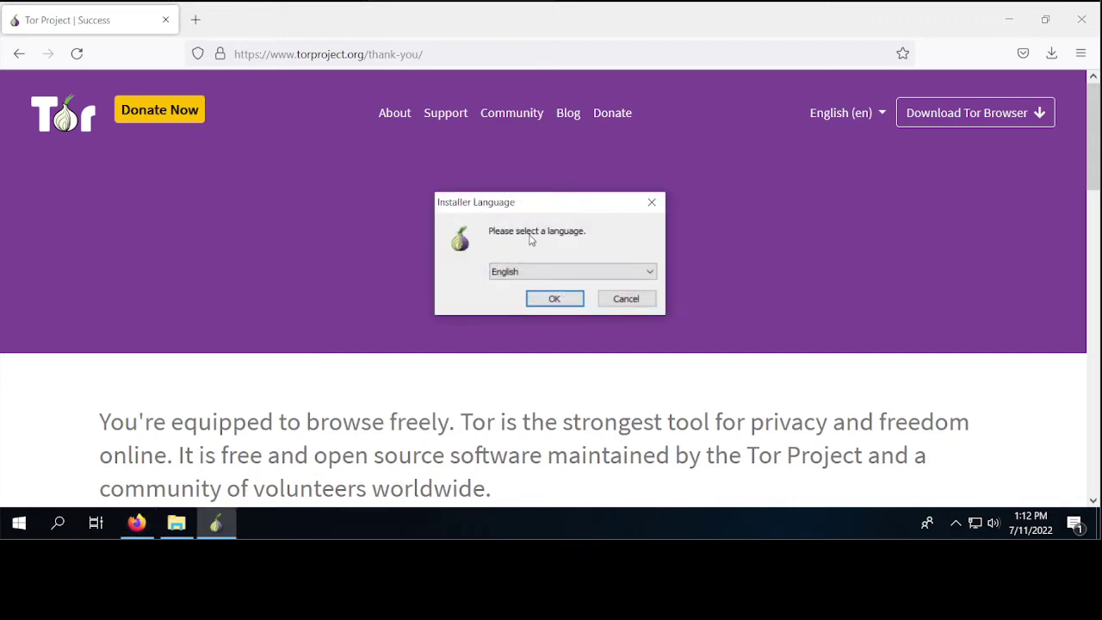
- Keep English as the installer language and install into the default Desktop Tor Browser folder
left_click(555, 301)
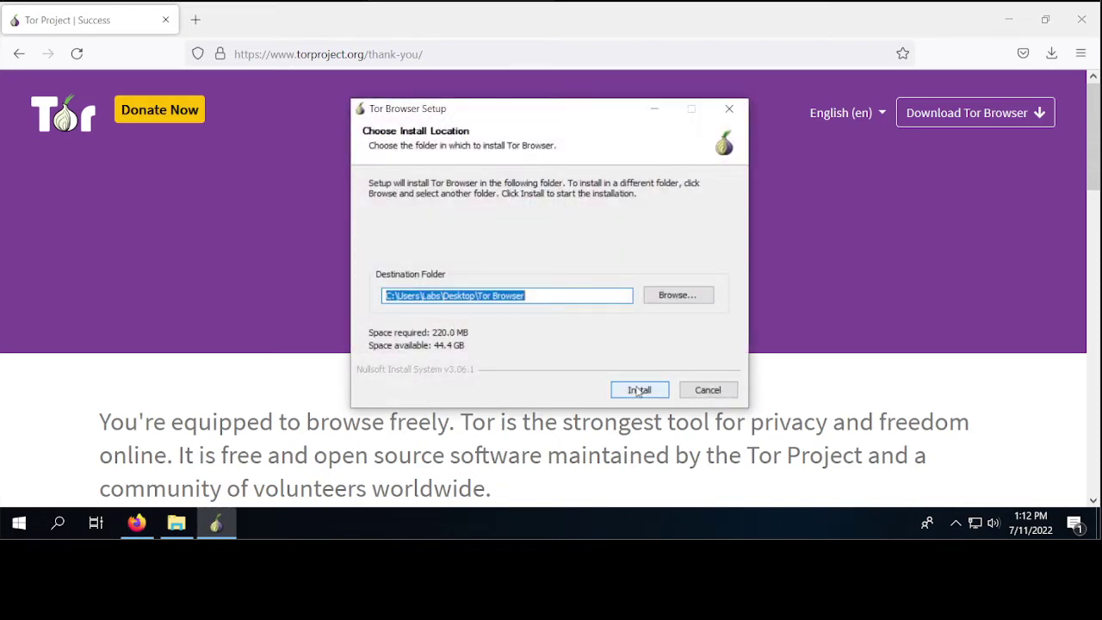
left_click(633, 388)
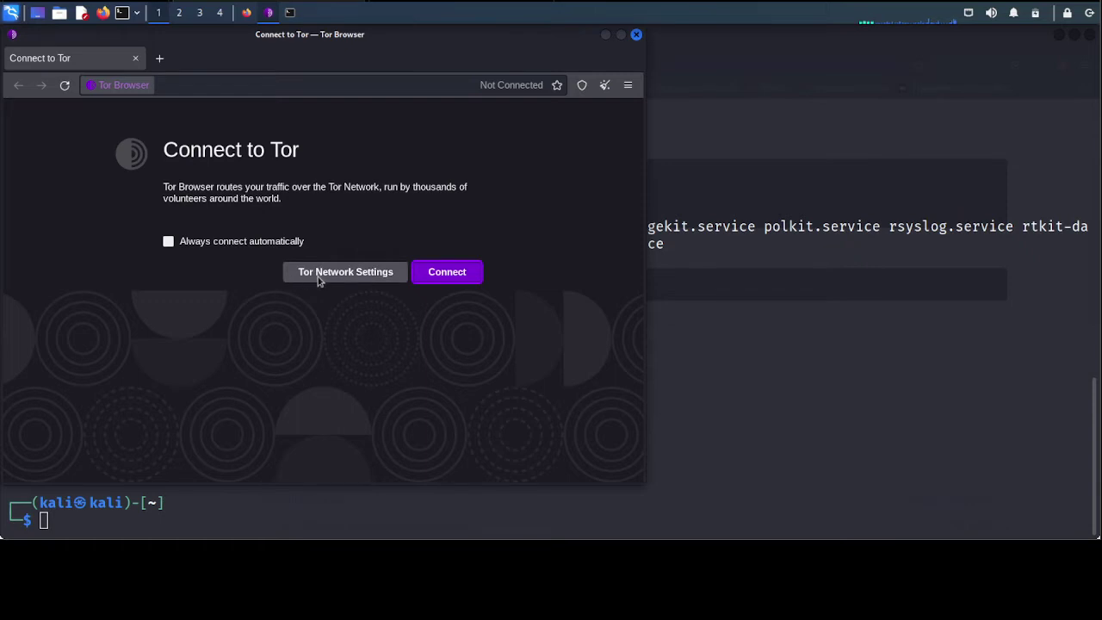
- Open a second tab, search for 'google', and start connecting to the Tor network
left_click(310, 83)
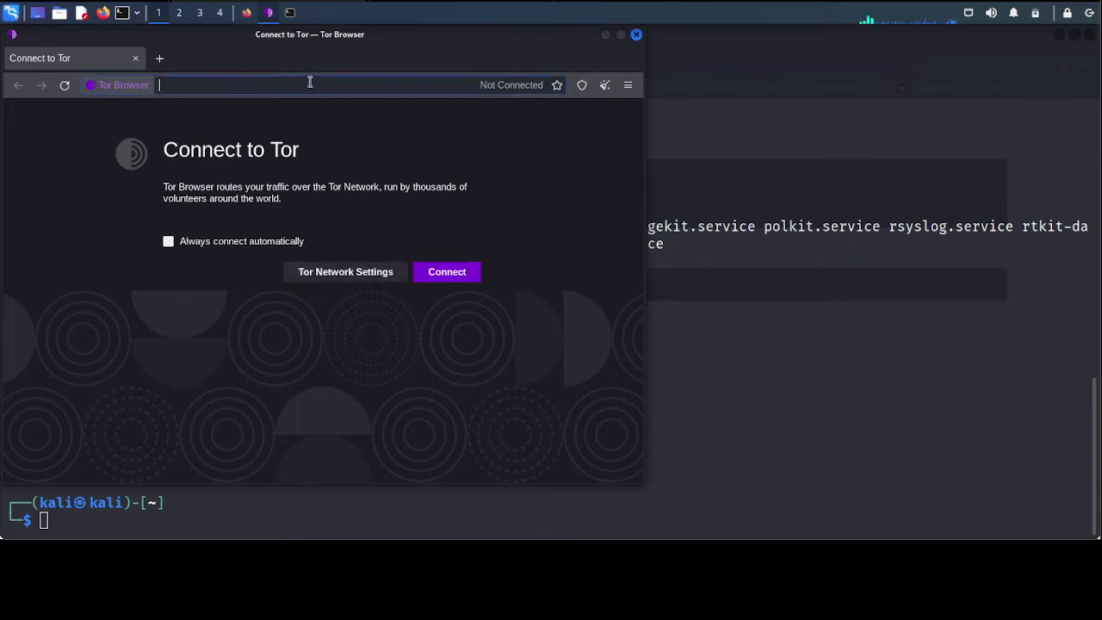
left_click(160, 59)
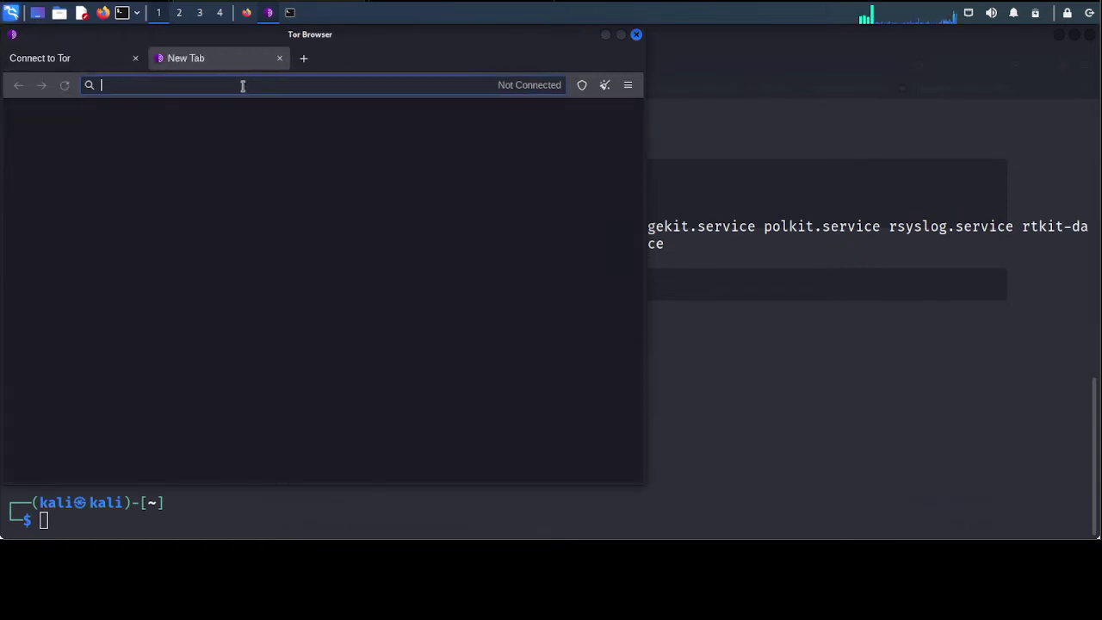
type("g")
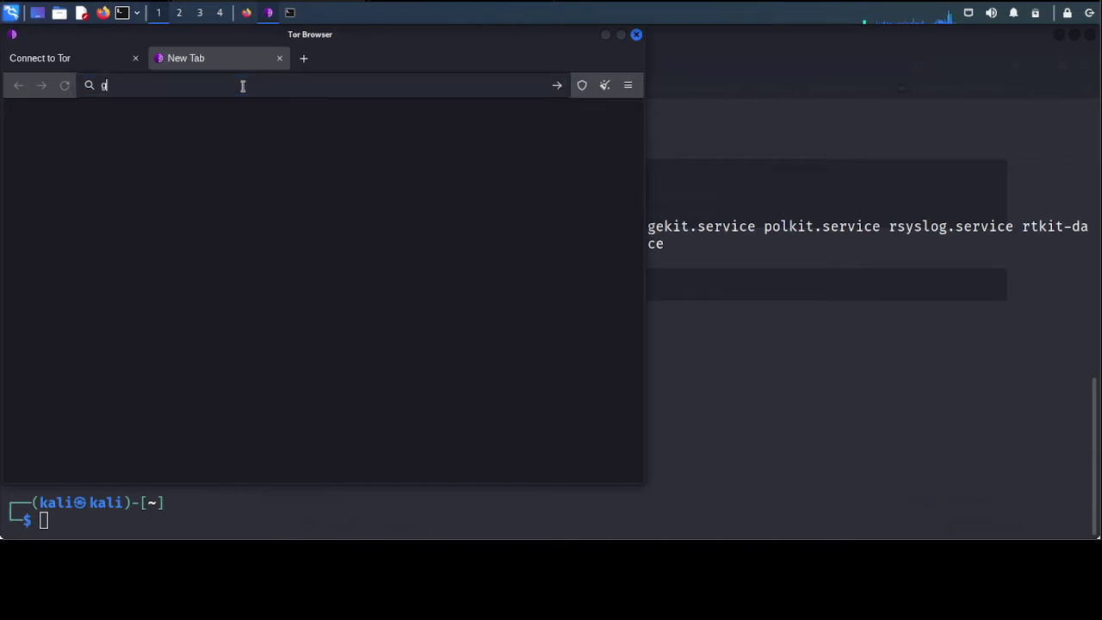
type("oogle")
key("Return")
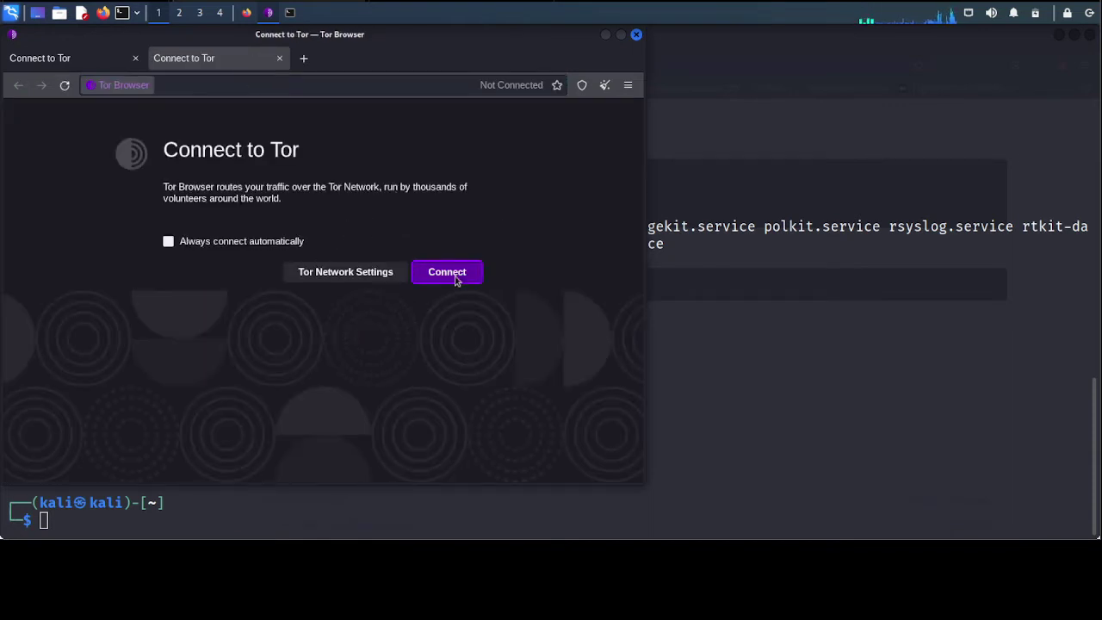
left_click(455, 276)
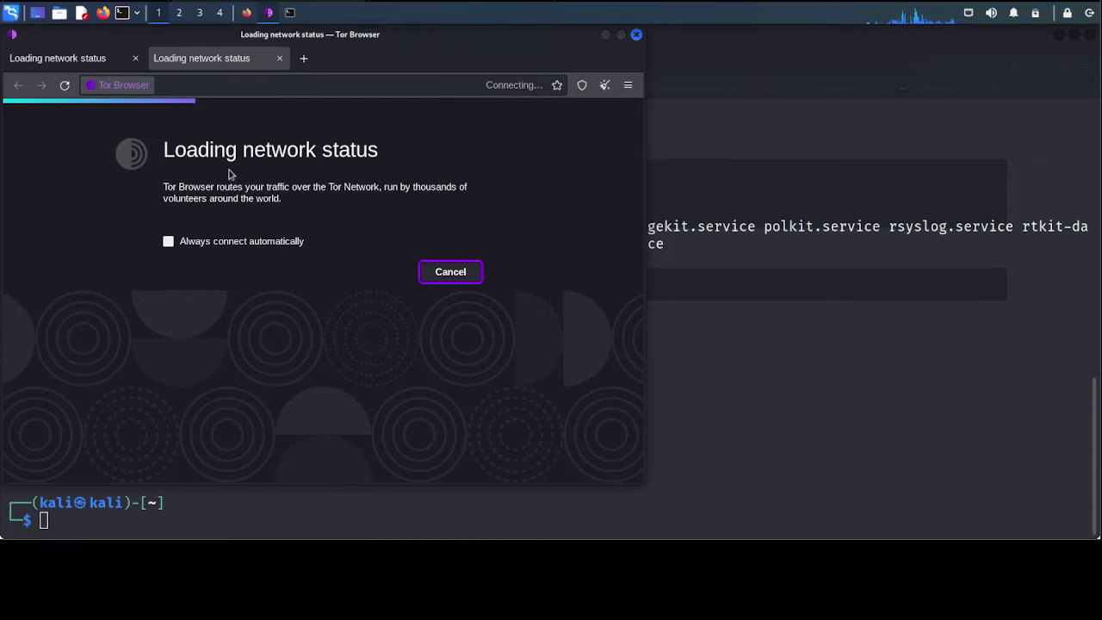
- Enable 'Always connect automatically' while the Tor connection is loading
left_click(169, 243)
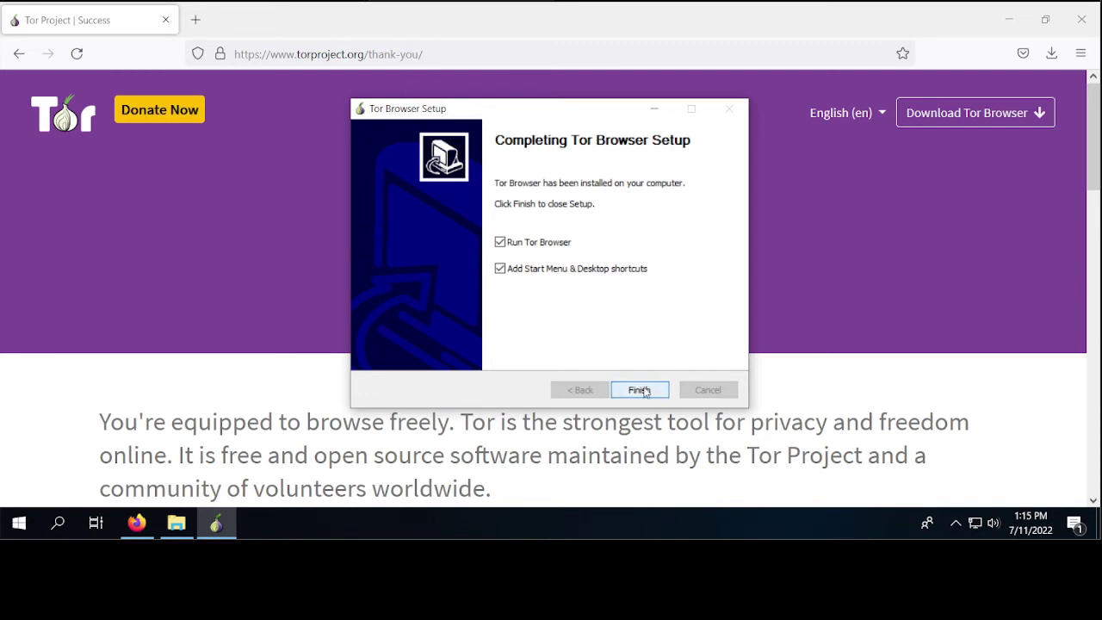
- Finish the Windows Tor Browser Setup with Run Tor Browser checked
left_click(644, 391)
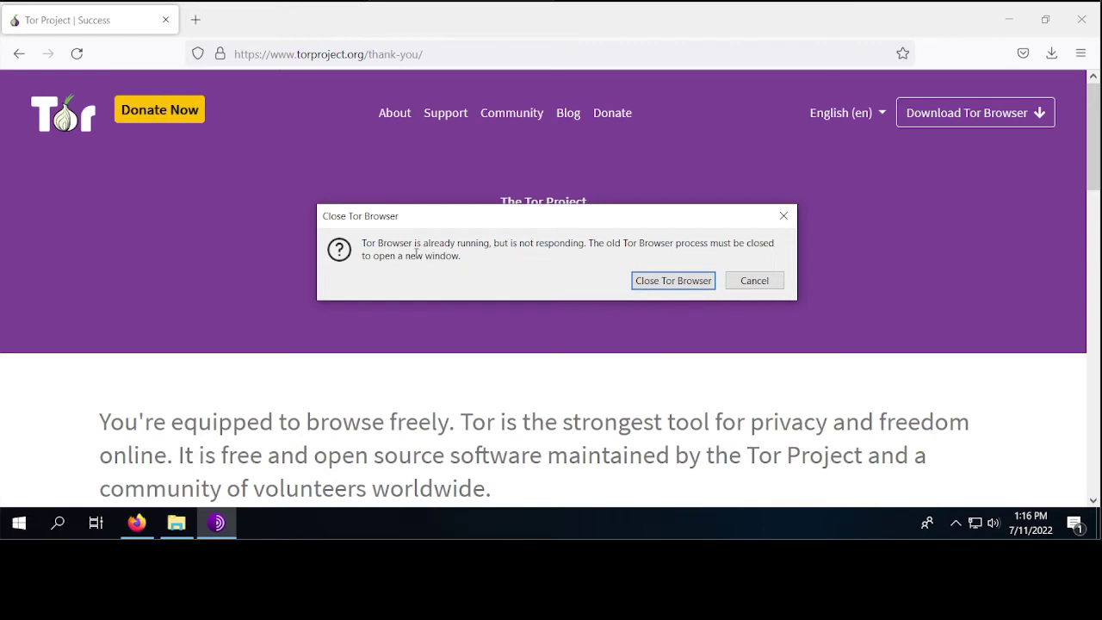
- Close the unresponsive old Tor Browser process from the 'already running' dialog
left_click(655, 285)
left_click(639, 282)
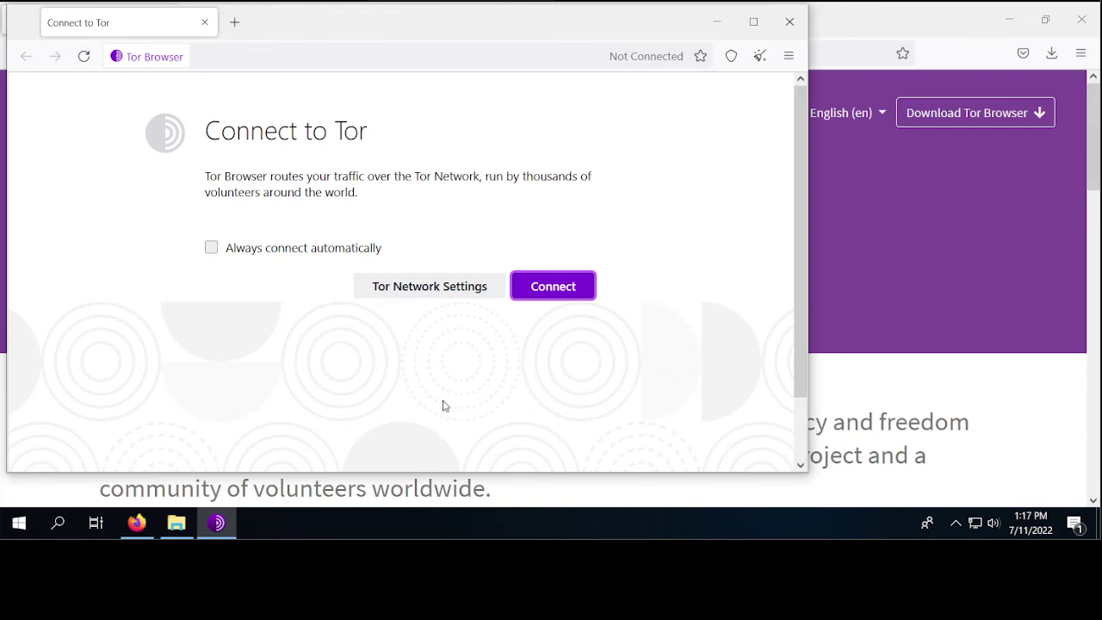
- Connect the newly installed Windows Tor Browser to the Tor network
scroll(651, 278, "down", 2)
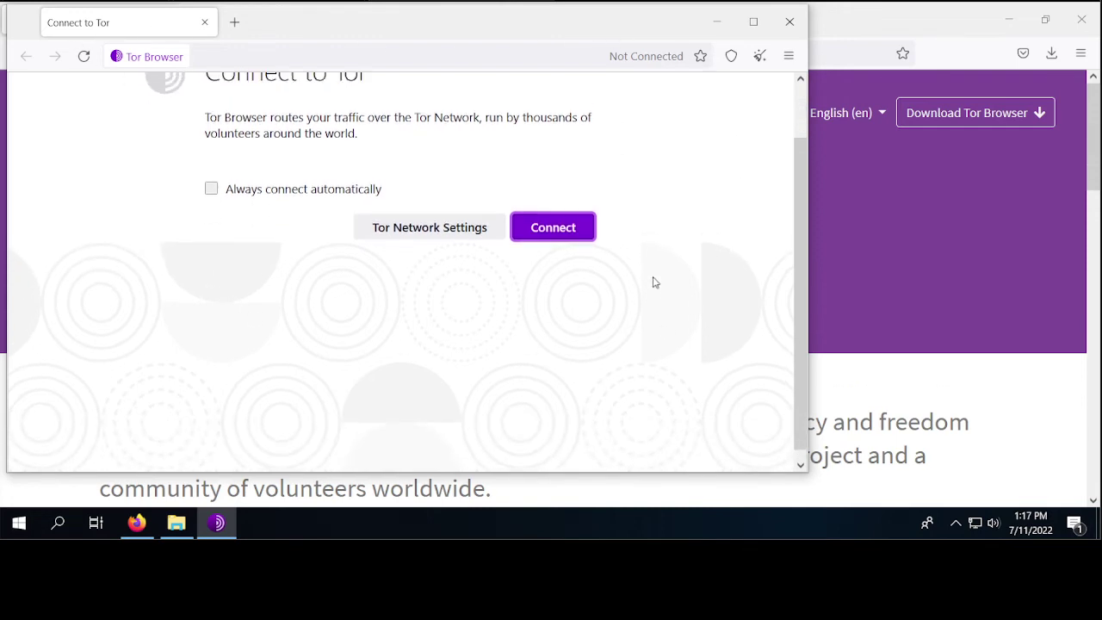
scroll(652, 279, "up", 2)
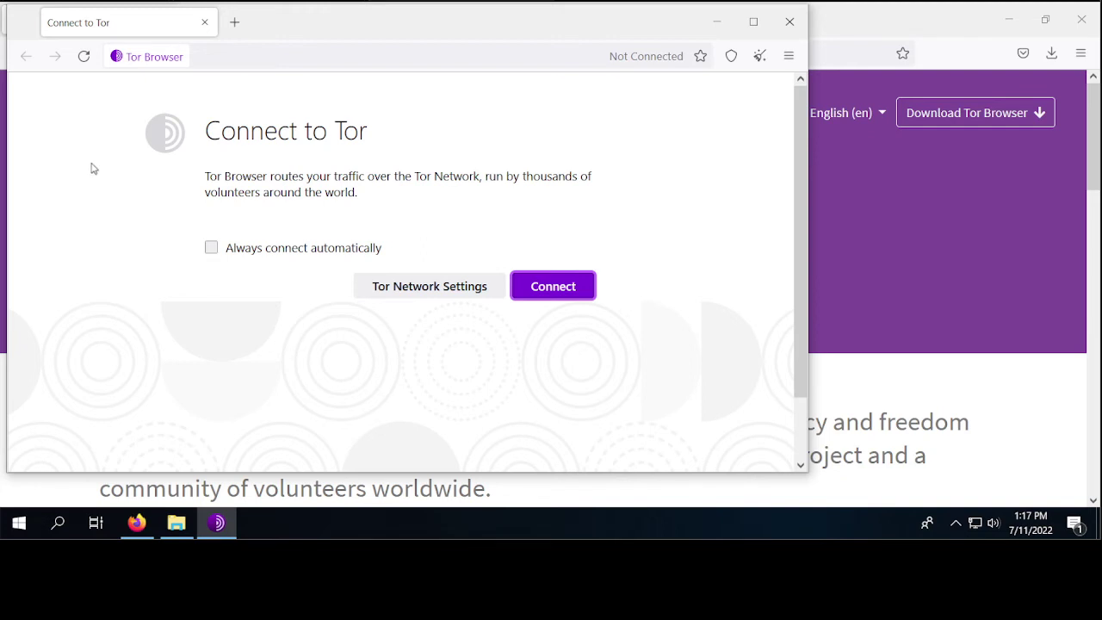
left_click(568, 282)
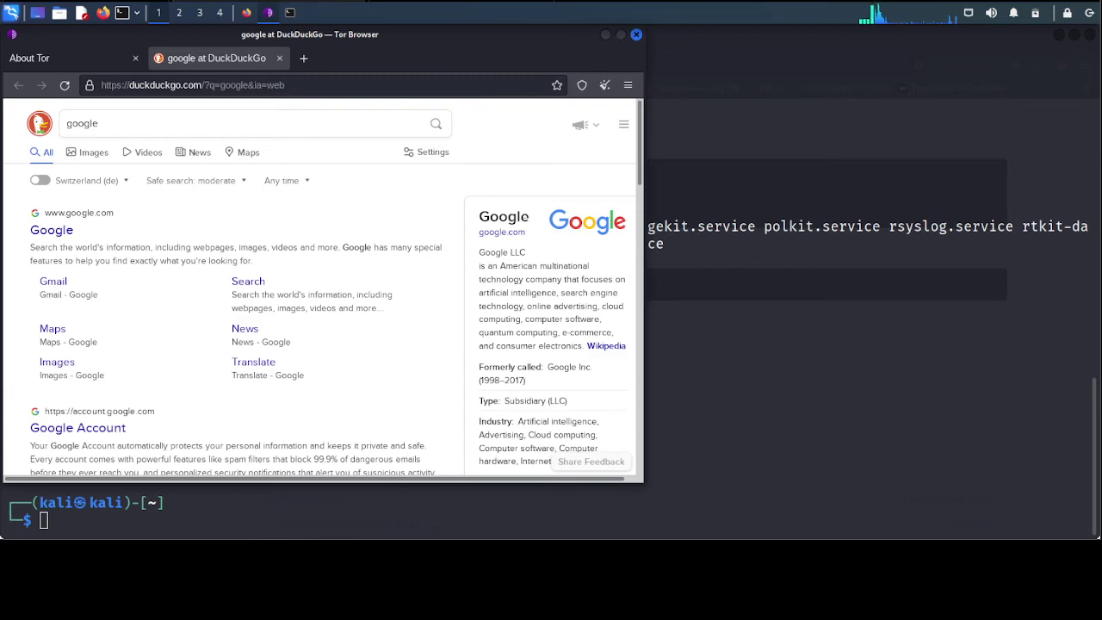
- Open the Google homepage from the DuckDuckGo results for 'google'
scroll(148, 281, "down", 5)
scroll(149, 281, "up", 5)
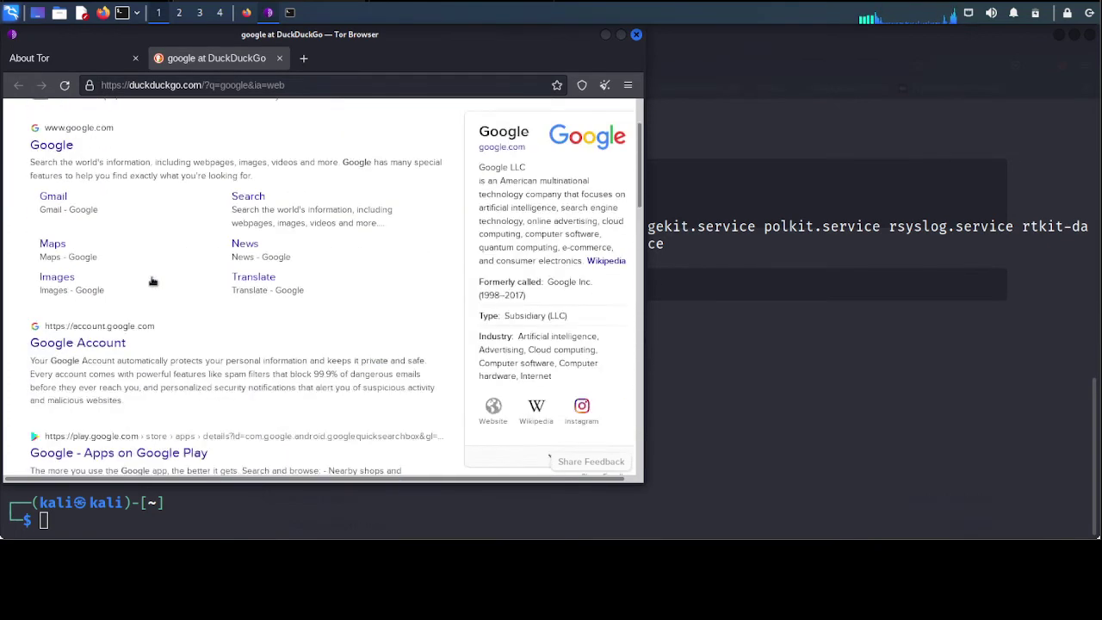
left_click(49, 232)
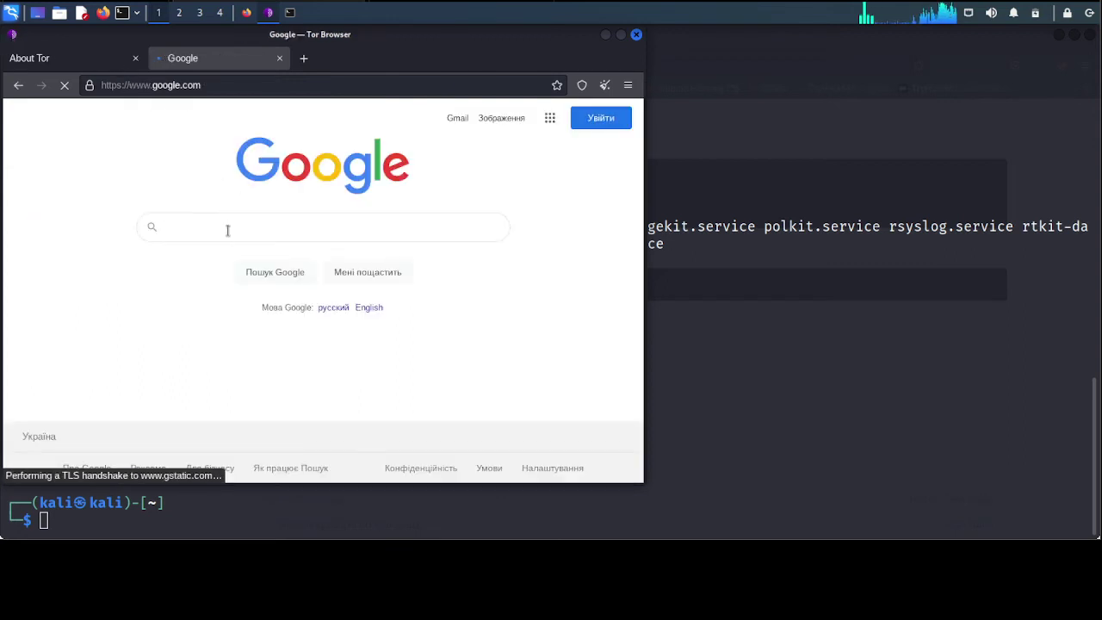
- Search Google for 'xss injection' and browse the results
left_click(229, 229)
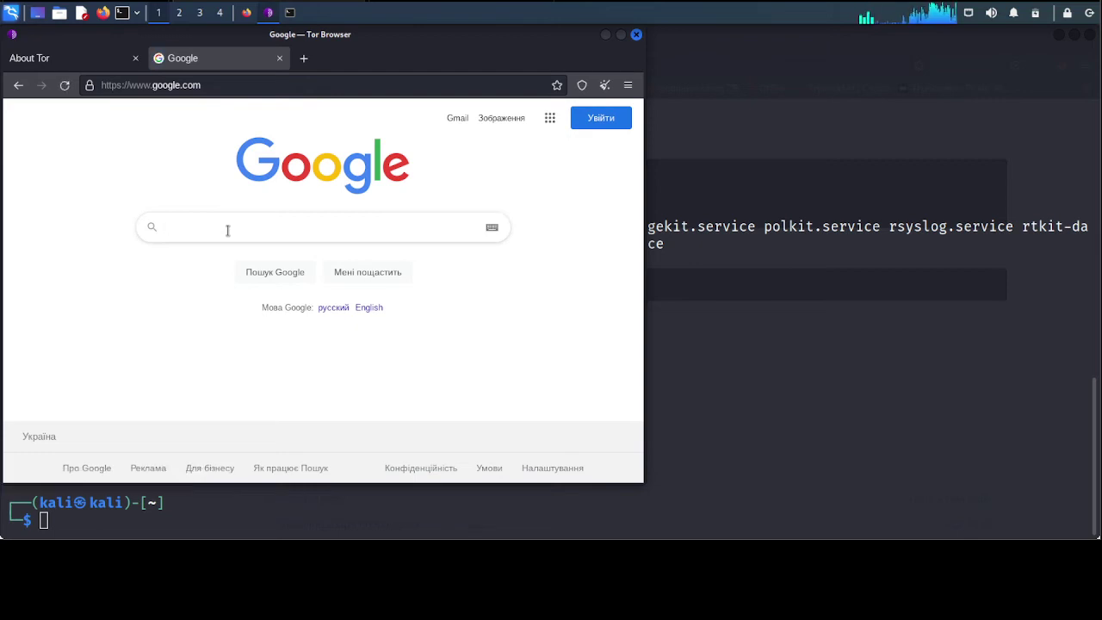
type("bi")
key("BackSpace")
key("BackSpace")
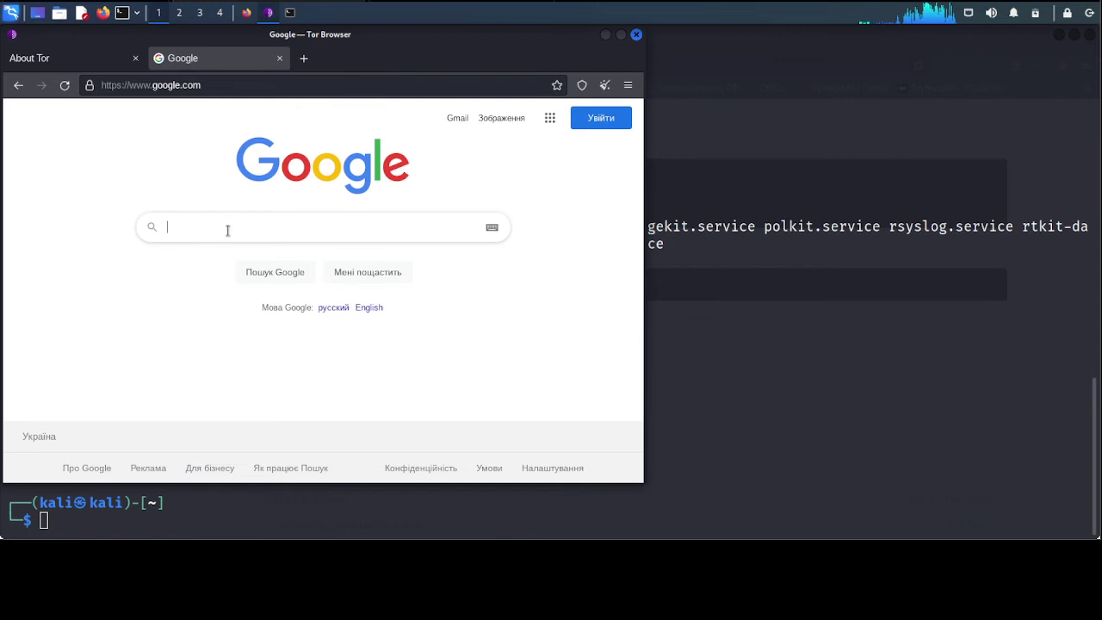
type("xs")
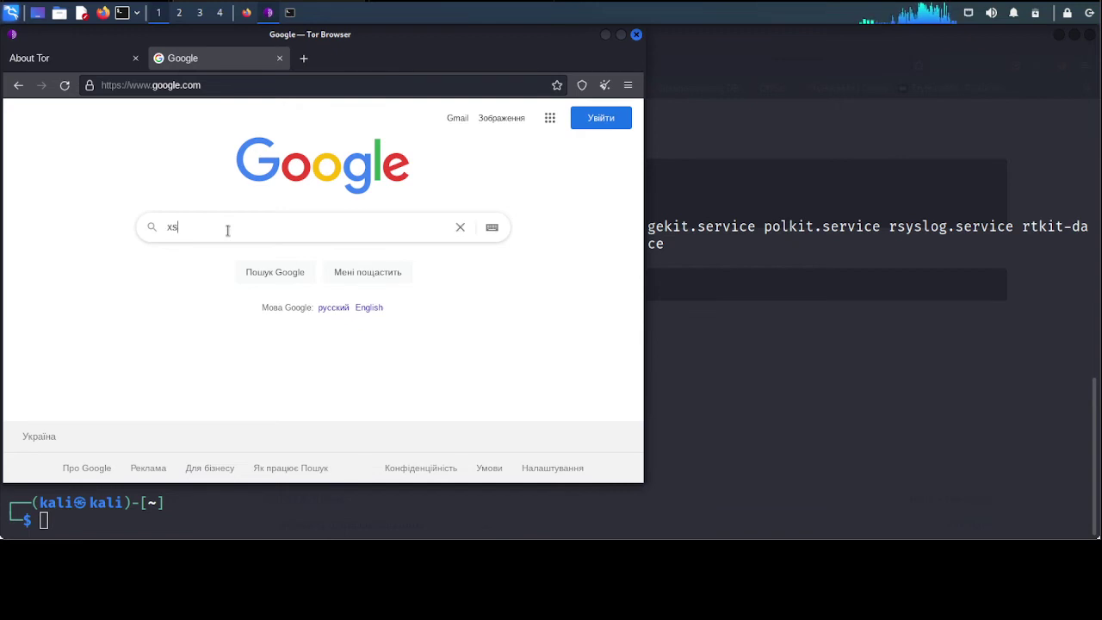
type("s")
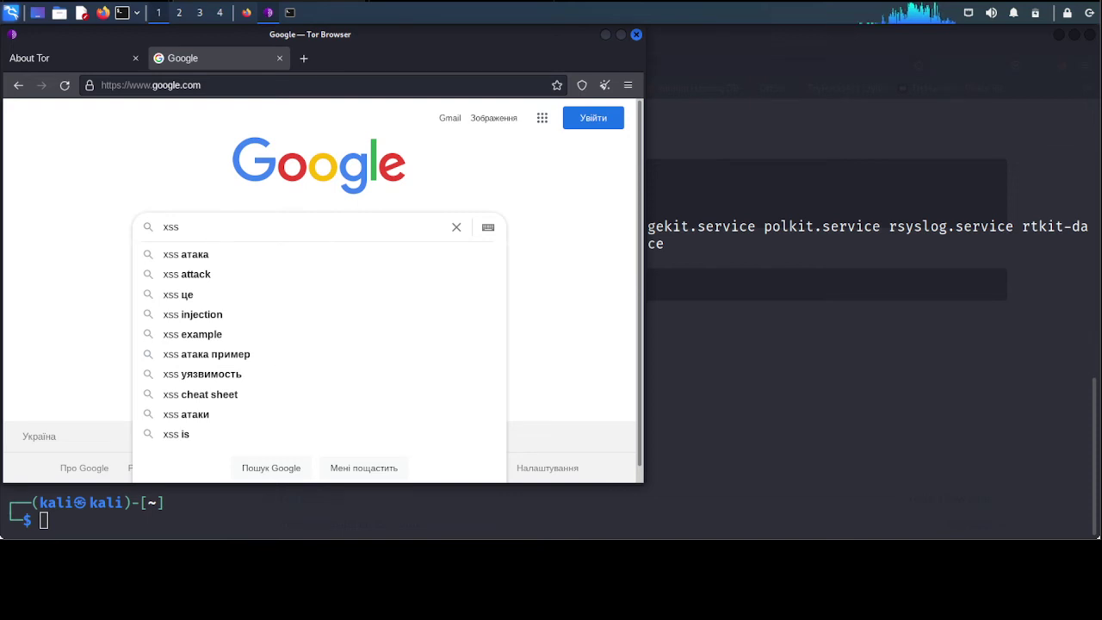
left_click(207, 315)
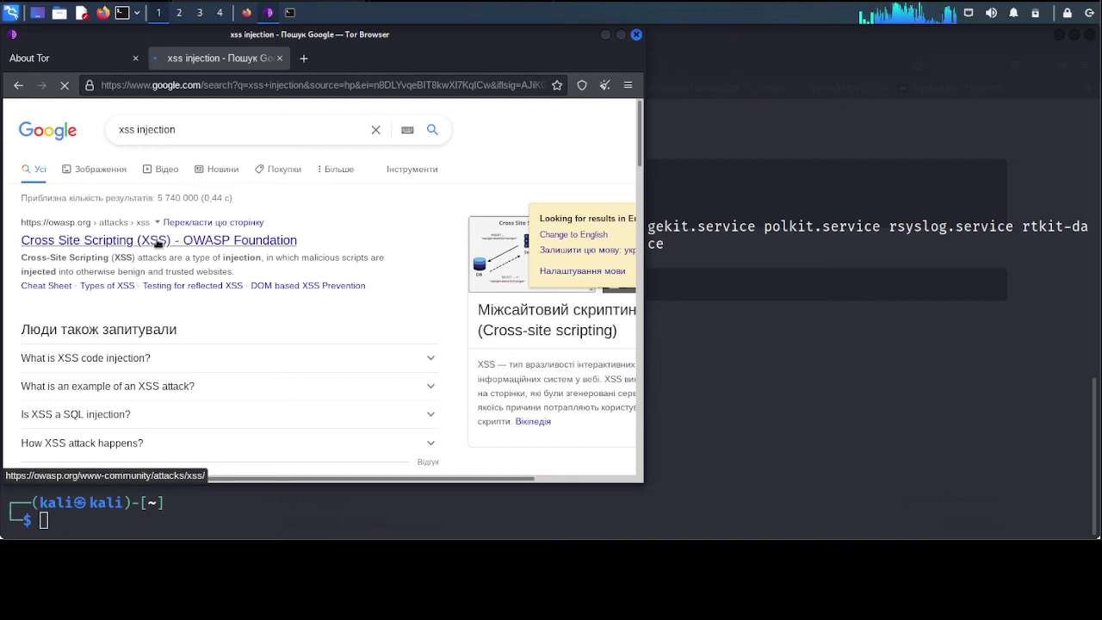
scroll(93, 363, "down", 2)
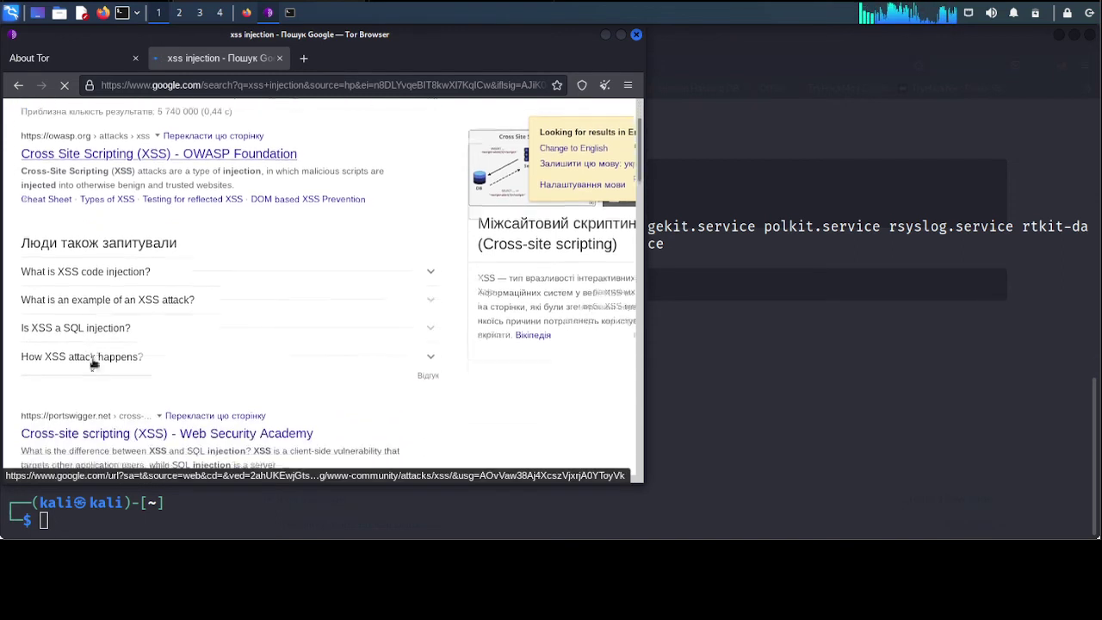
scroll(93, 363, "down", 1)
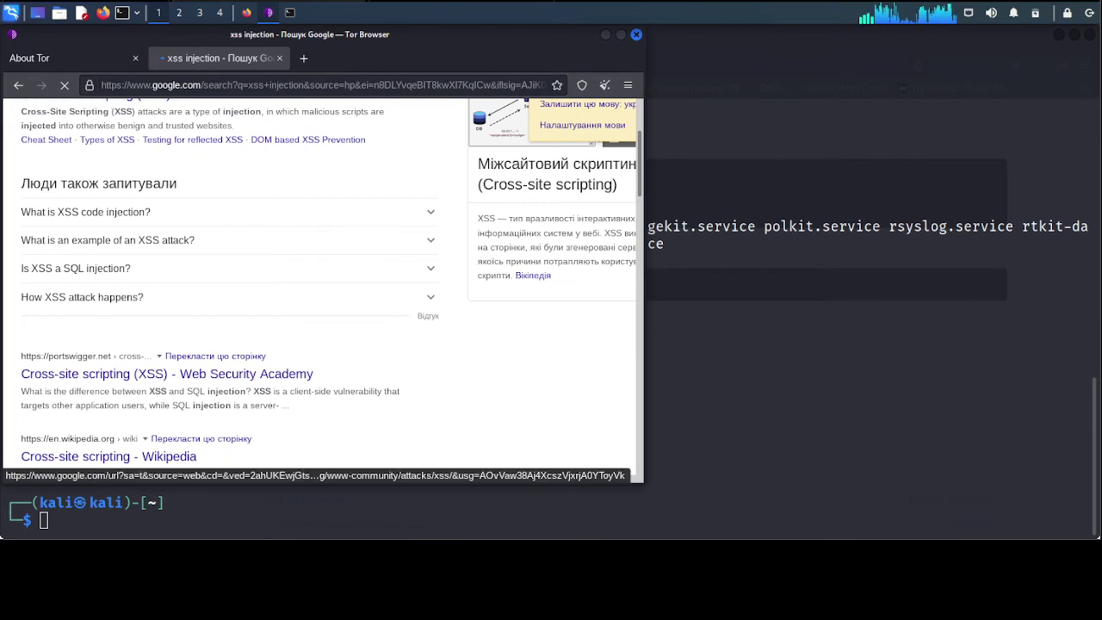
scroll(311, 208, "up", 3)
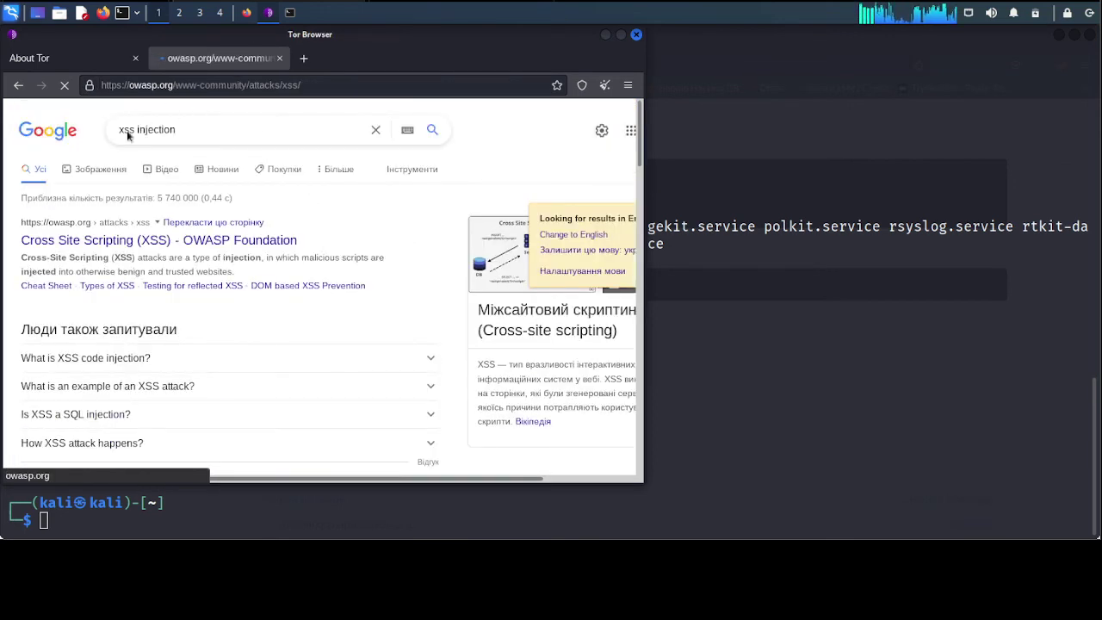
- Check the owasp.org Tor circuit, then open the Testing_for_Reflected_Cross_site_scripting link
left_click(88, 89)
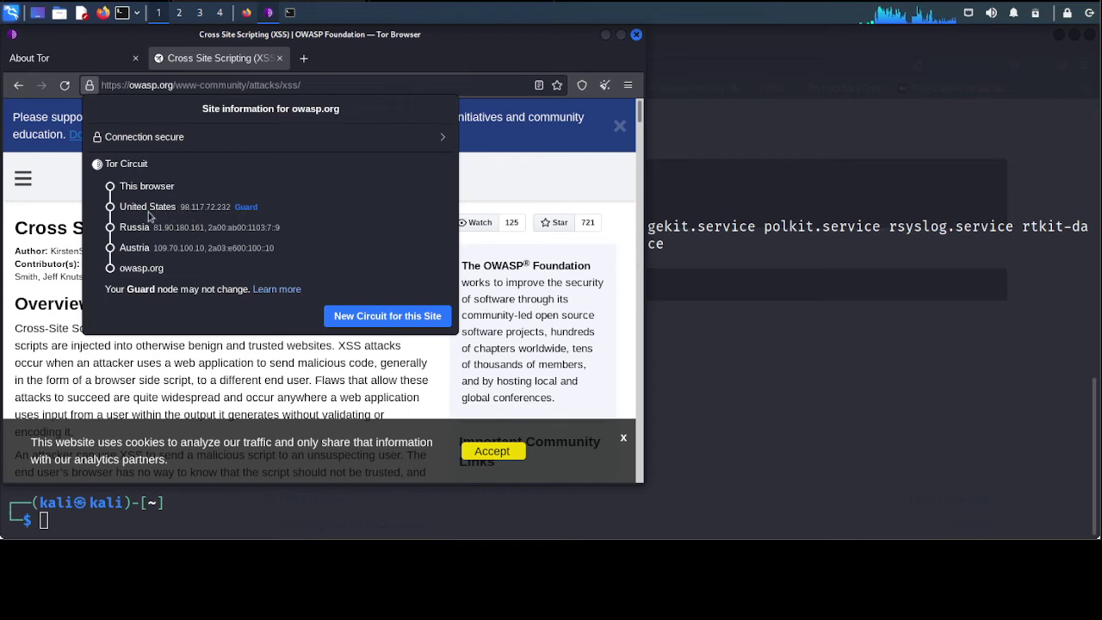
left_click(335, 88)
scroll(249, 258, "down", 2)
scroll(250, 258, "down", 3)
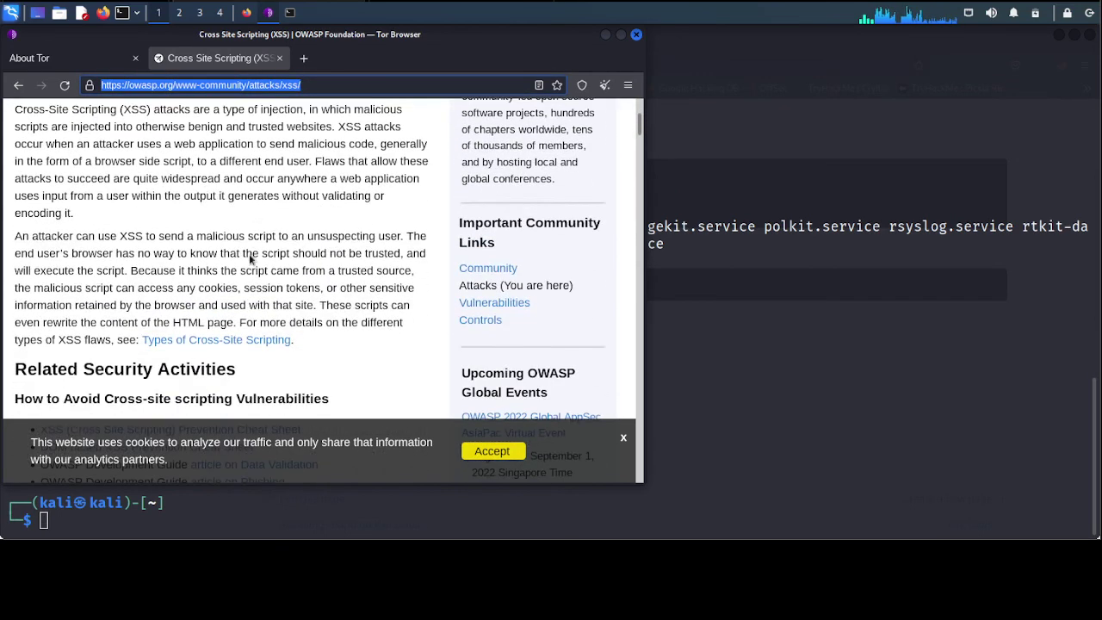
scroll(249, 258, "up", 6)
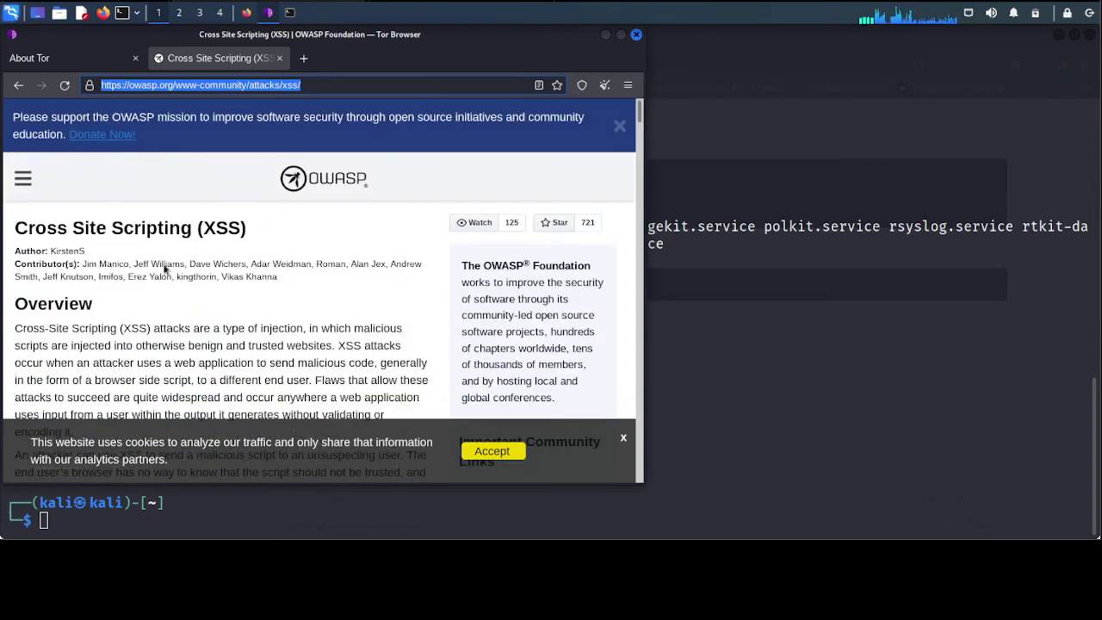
scroll(165, 267, "down", 5)
scroll(164, 269, "down", 3)
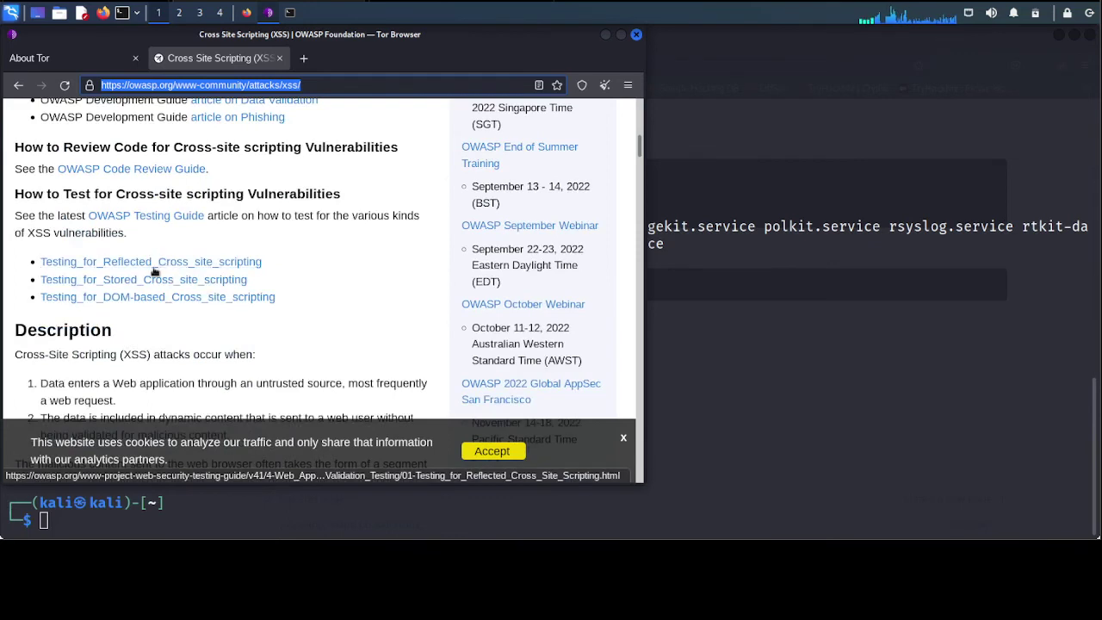
left_click(159, 268)
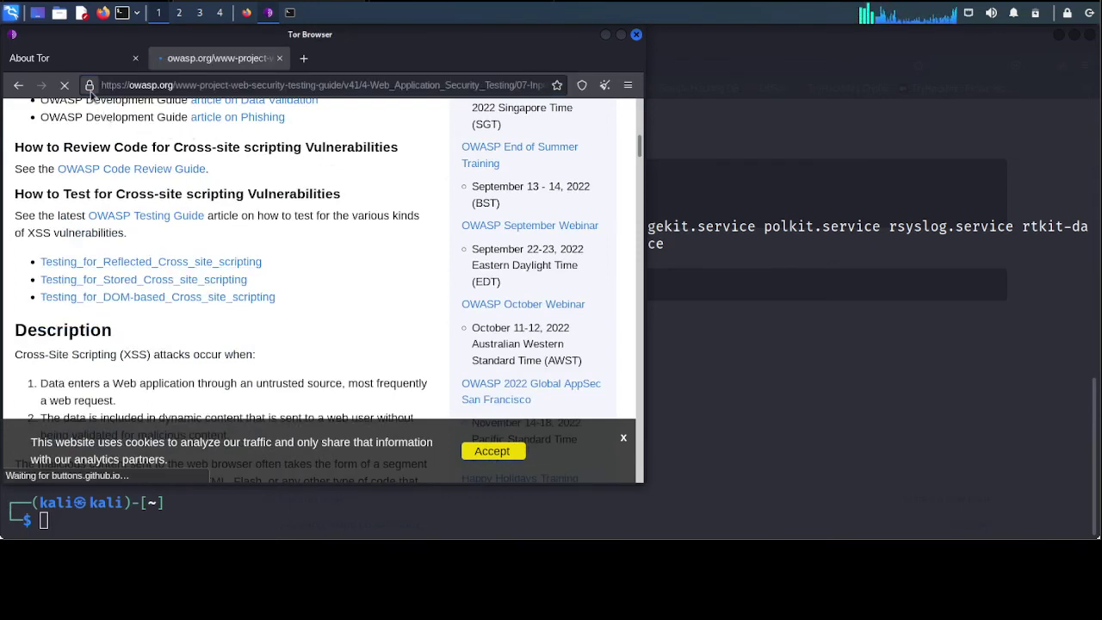
- View the owasp.org Tor circuit, briefly select the page title, and accept the cookie notice
left_click(90, 86)
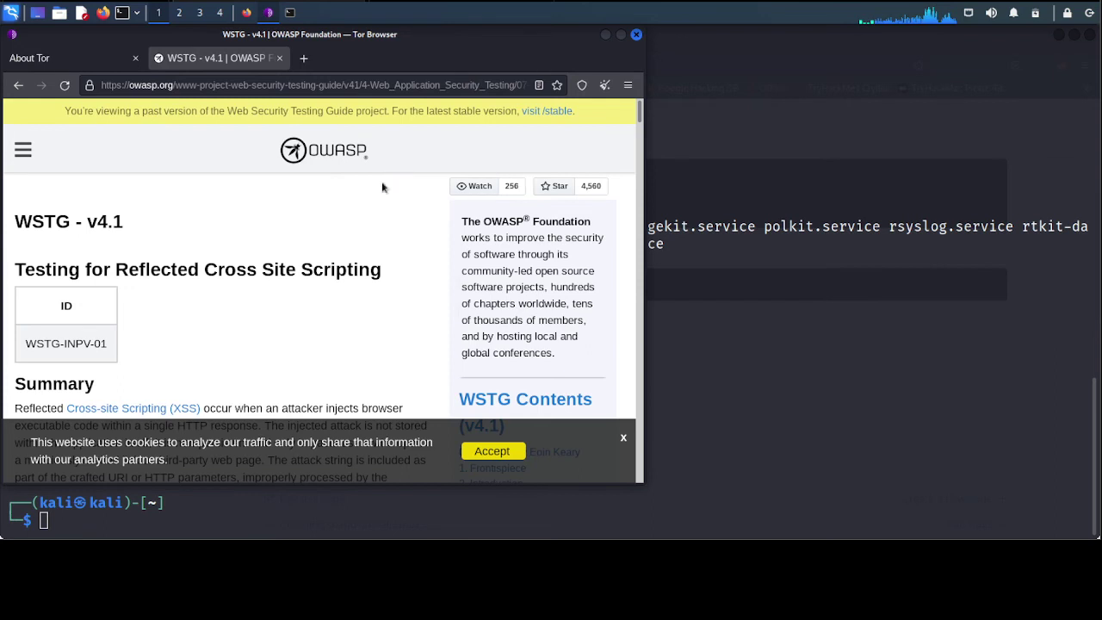
left_click_drag(365, 202, 321, 265)
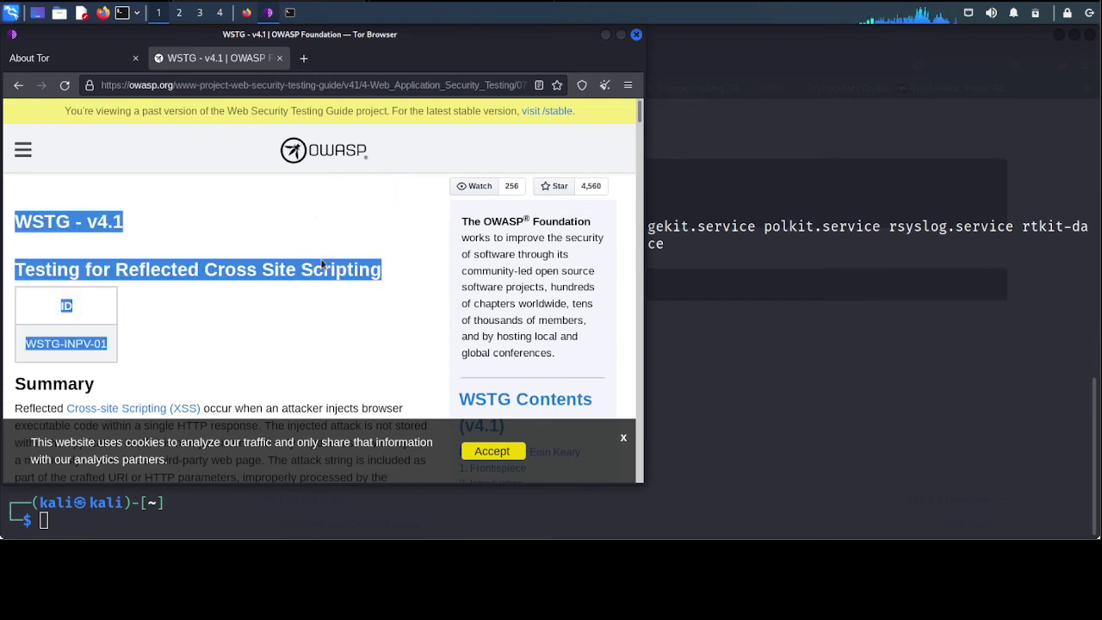
left_click(293, 228)
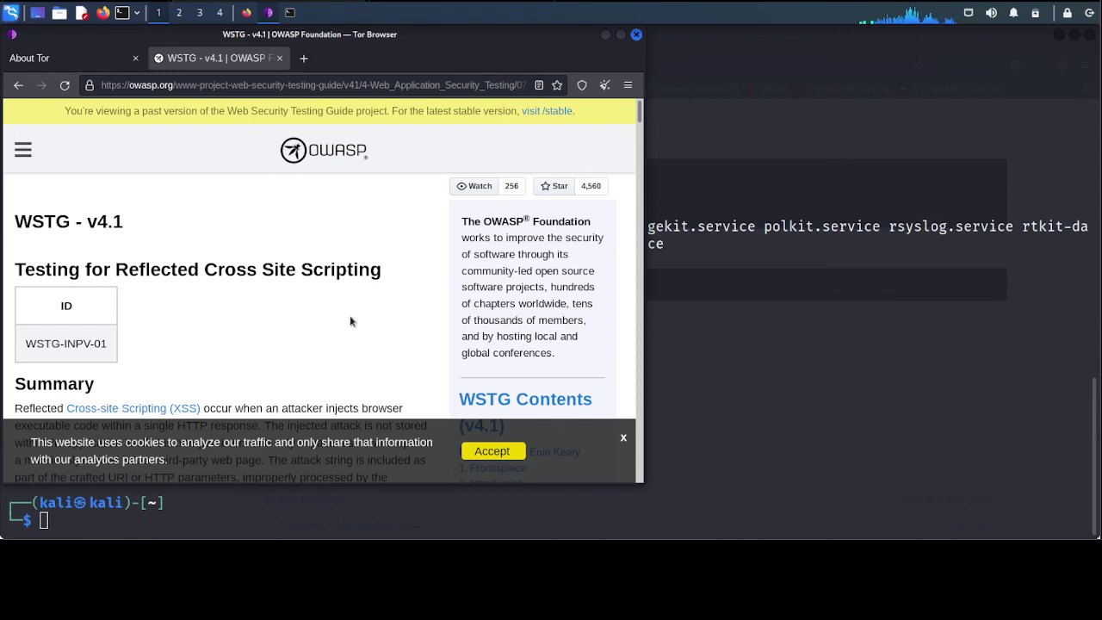
left_click(486, 452)
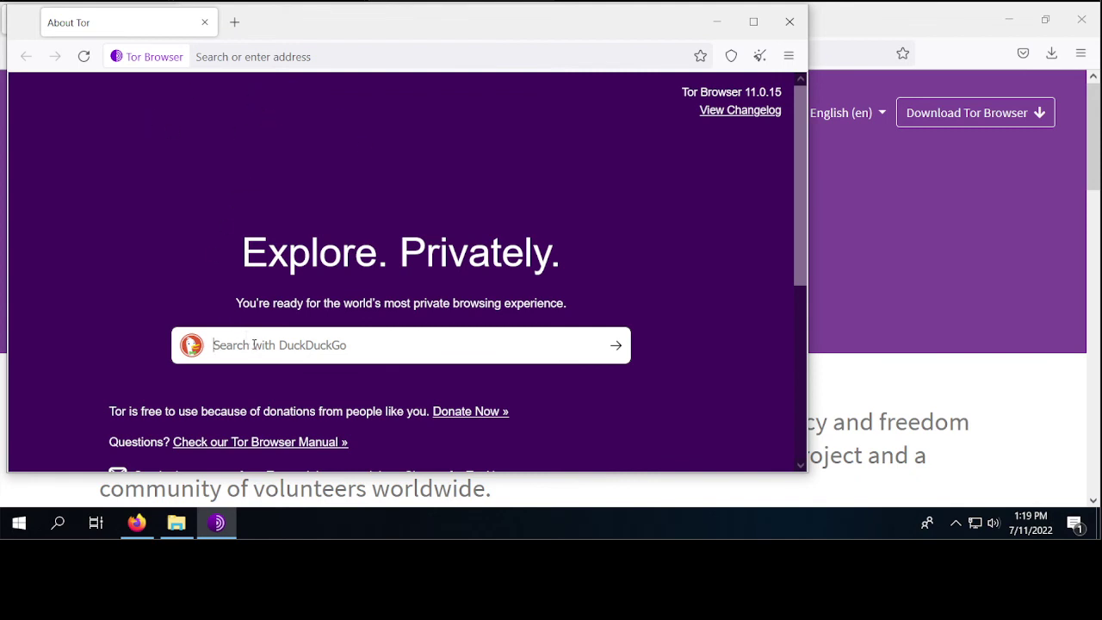
- Search DuckDuckGo for 'google' from the About Tor start page
type("google")
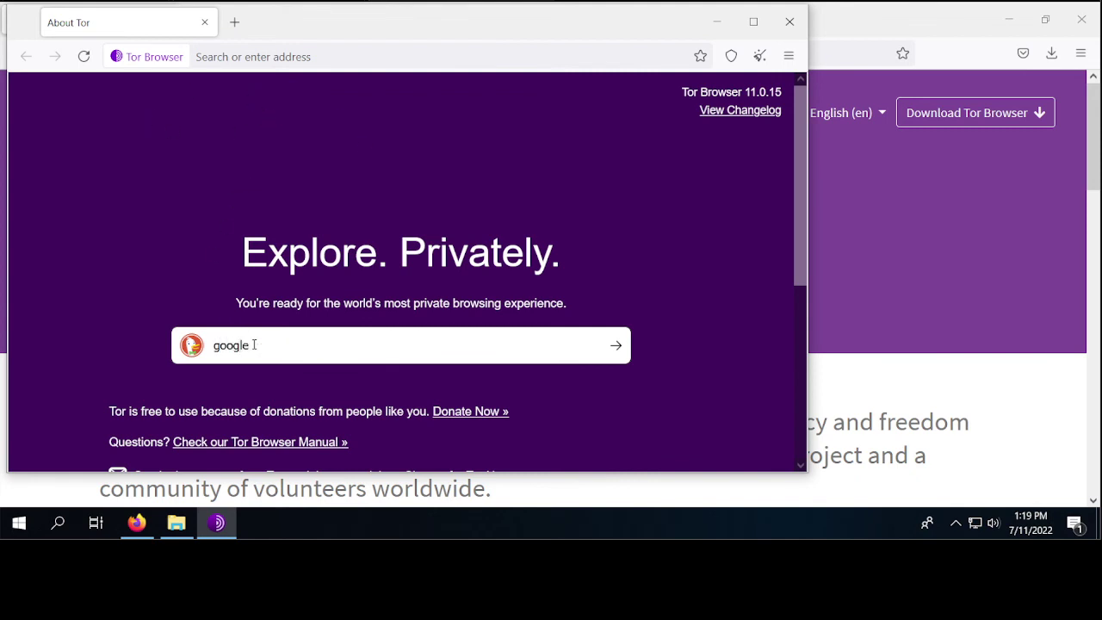
key("Return")
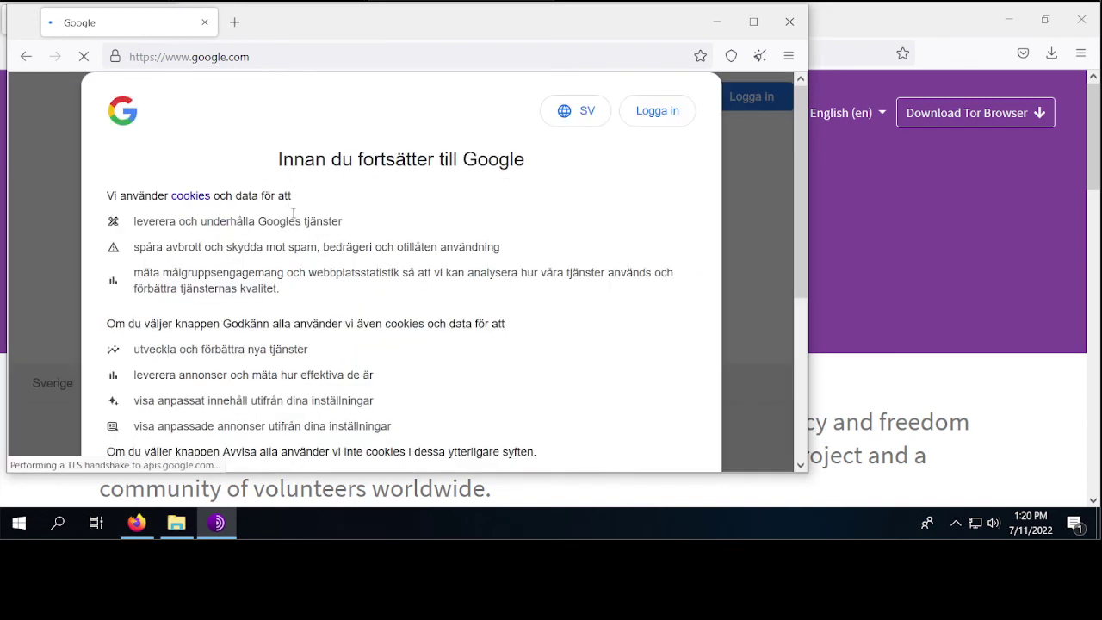
- Accept all Google cookies with 'Godkänn alla' and view the google.com Tor circuit
scroll(540, 166, "down", 3)
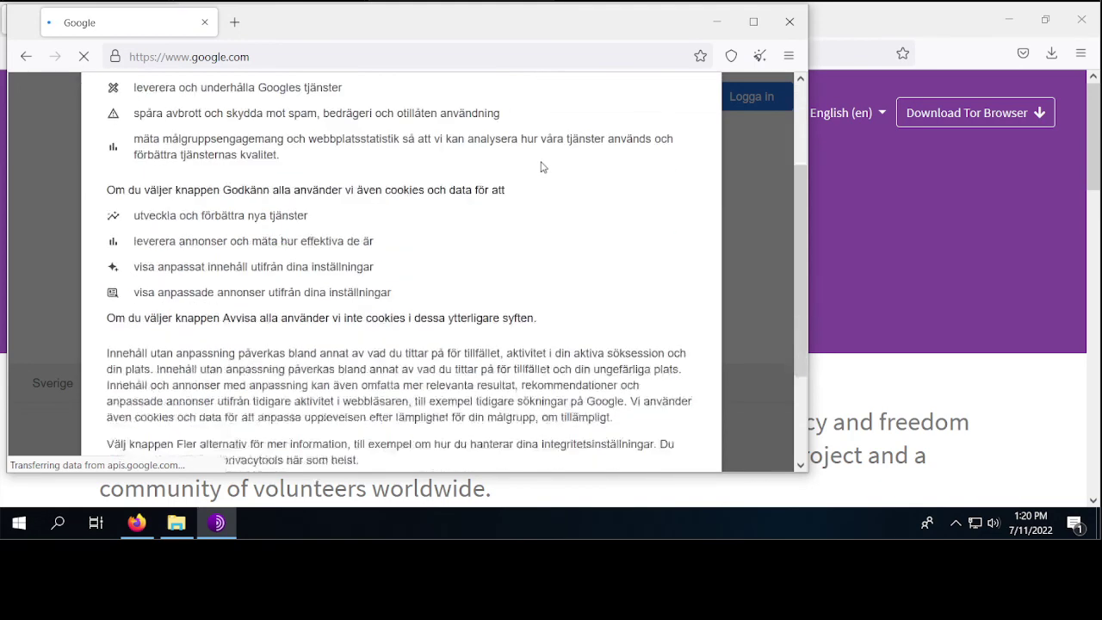
scroll(540, 166, "down", 3)
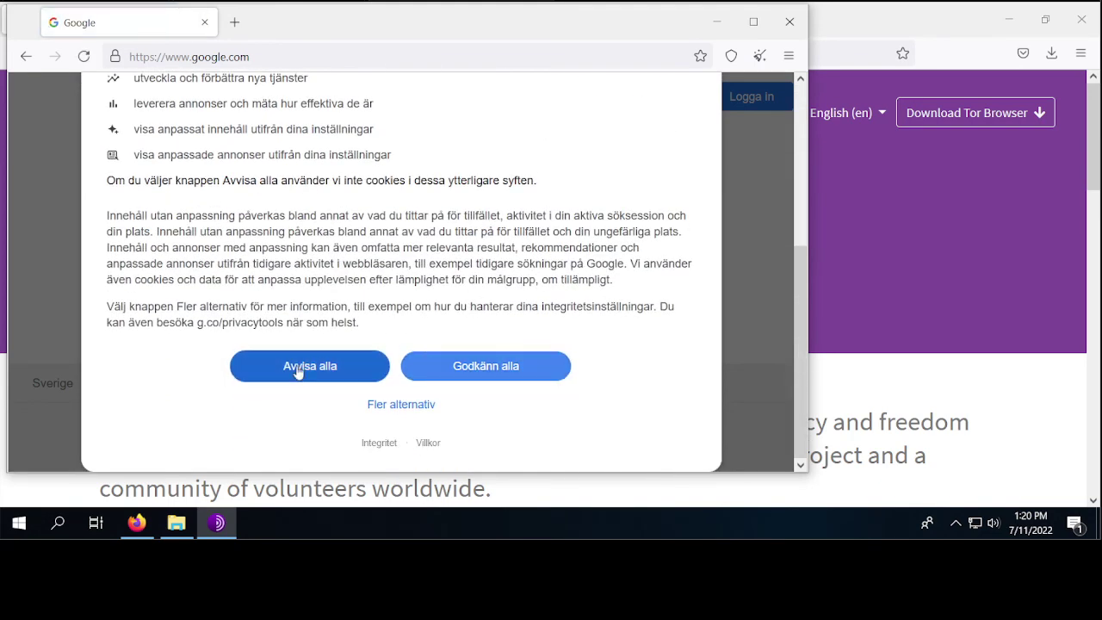
left_click(495, 371)
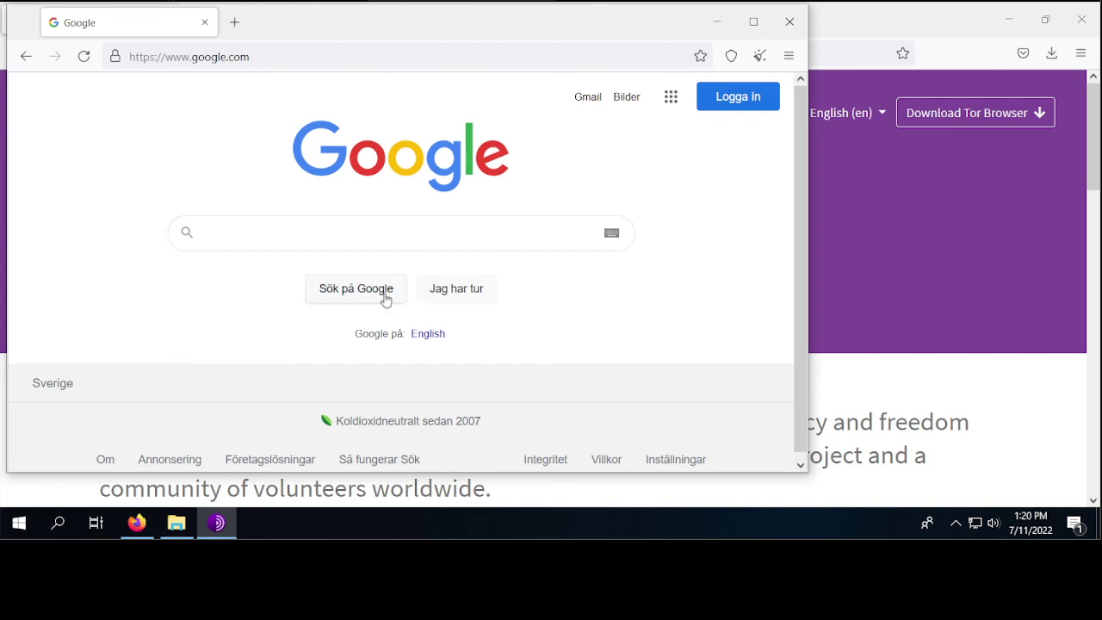
left_click(111, 62)
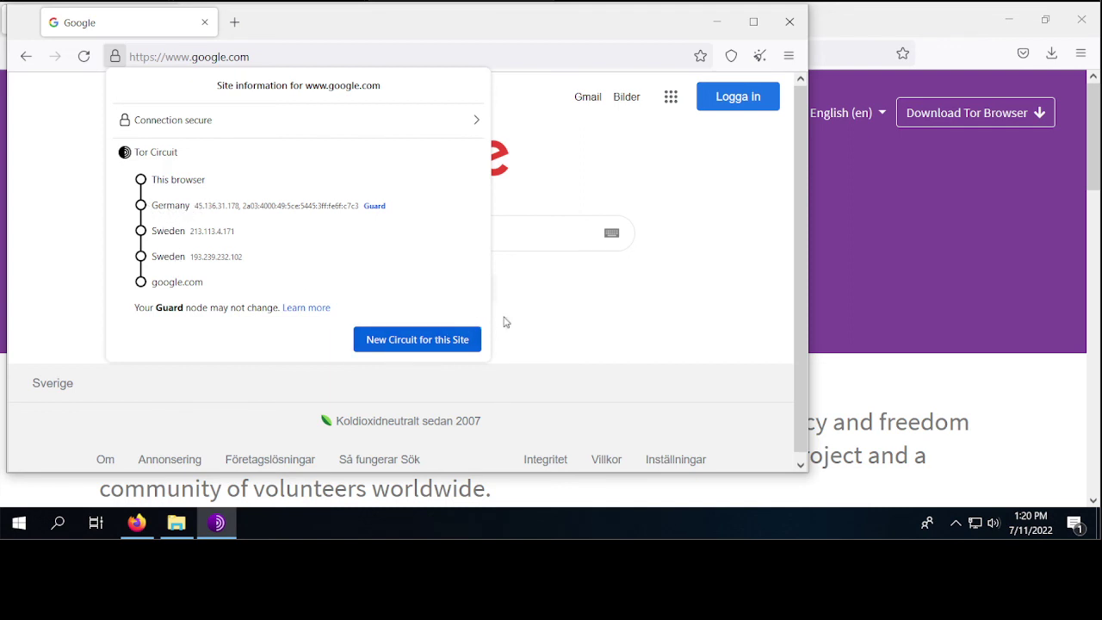
left_click(559, 320)
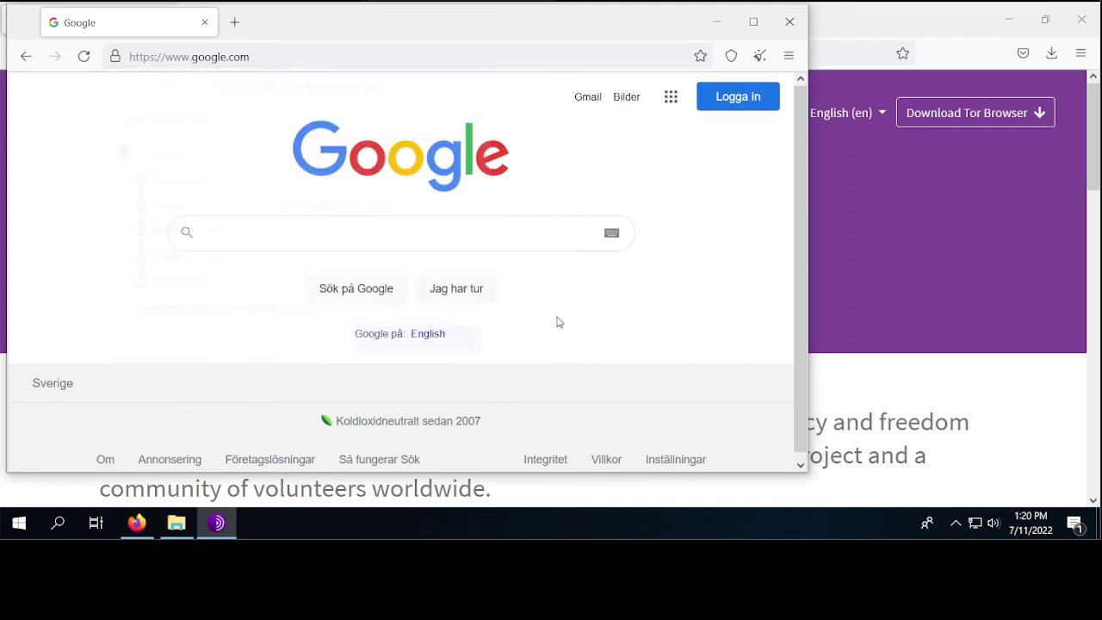
left_click(480, 236)
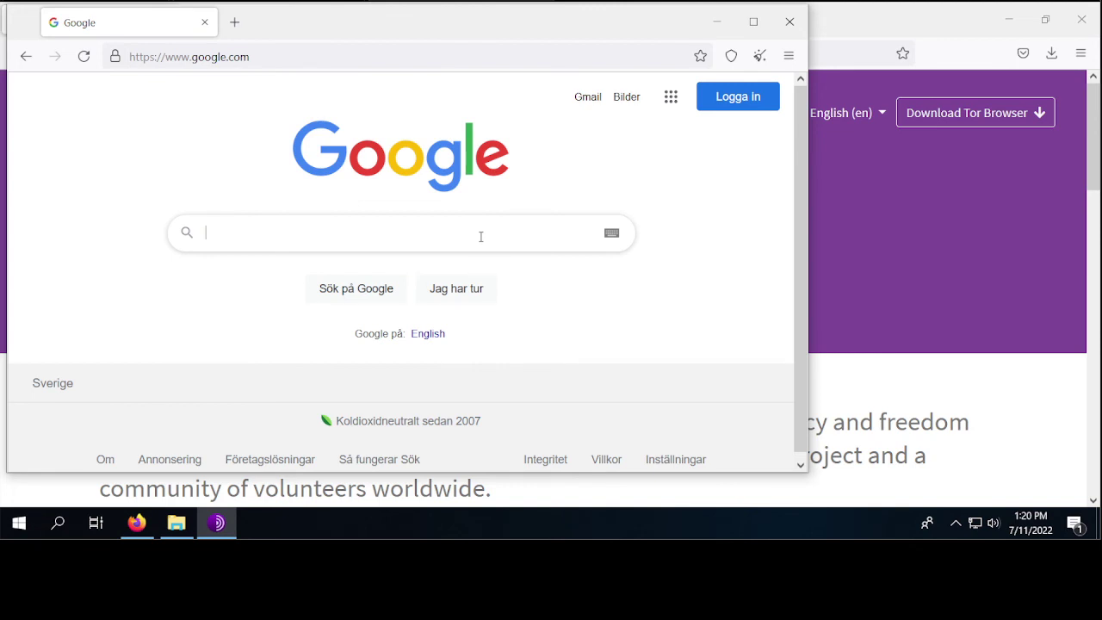
- Search Google for 'xss attack' using the suggestion and browse the results list
type("xs")
type("s")
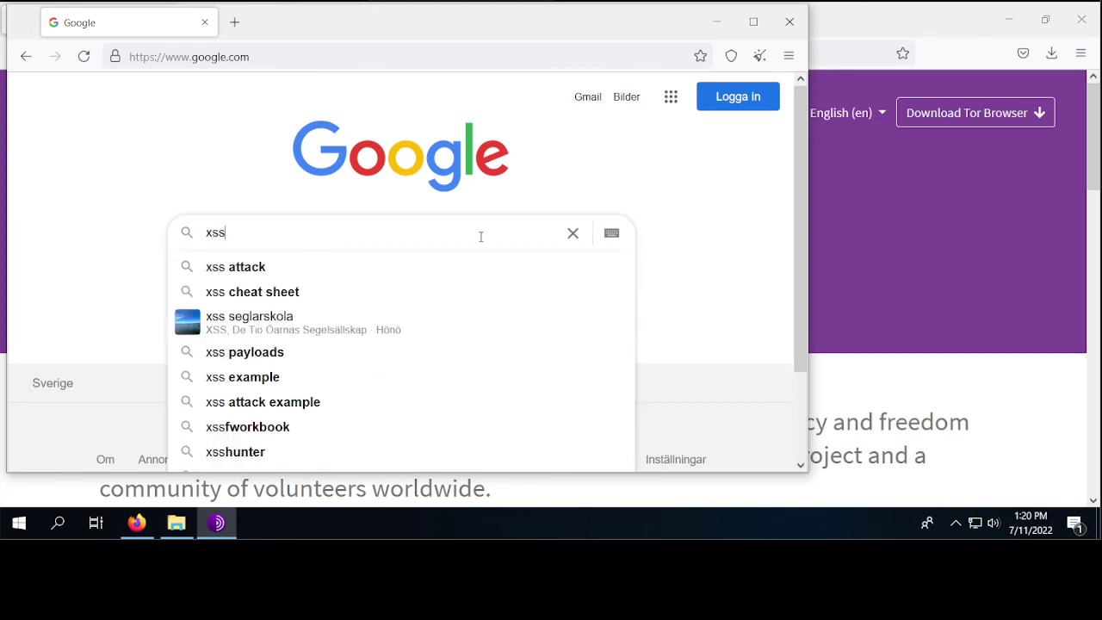
left_click(381, 269)
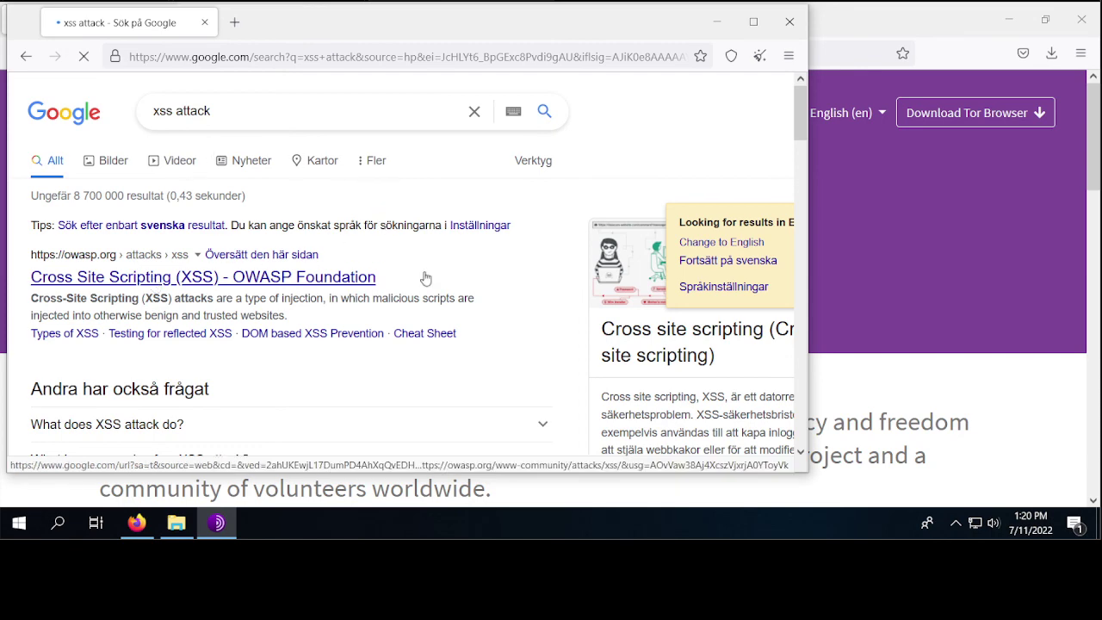
scroll(425, 278, "down", 5)
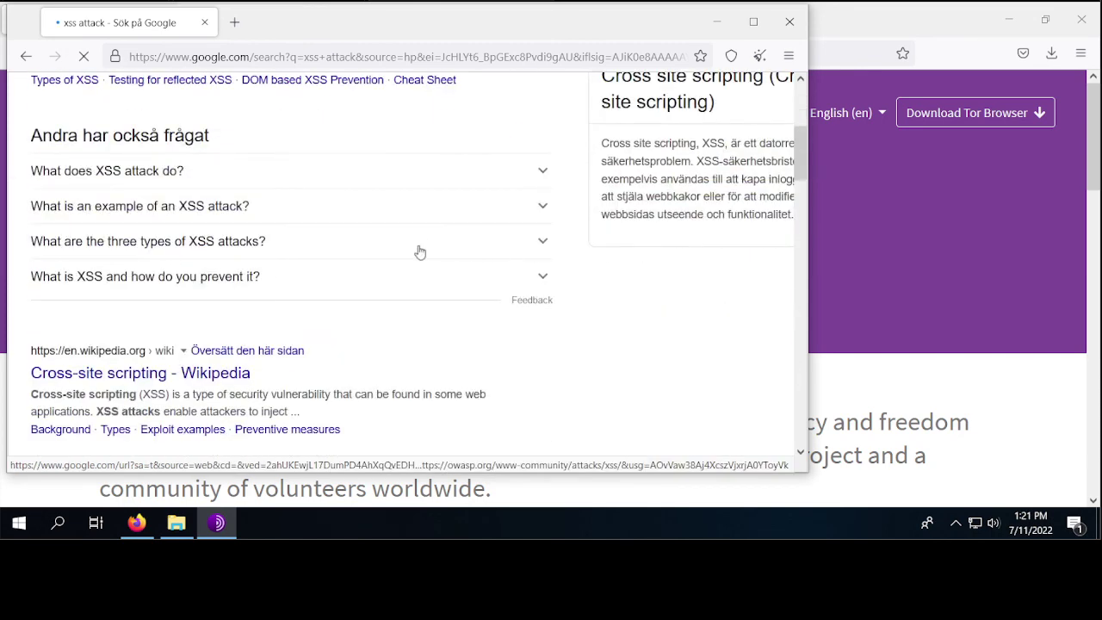
scroll(418, 250, "down", 5)
scroll(419, 250, "down", 2)
scroll(419, 251, "down", 3)
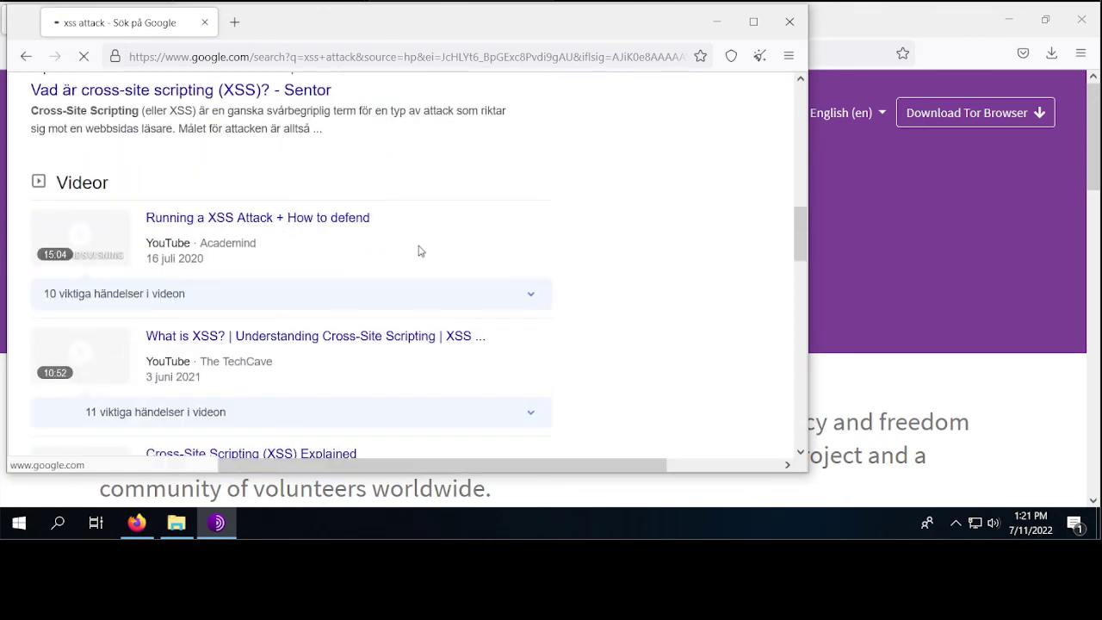
scroll(419, 251, "up", 3)
scroll(419, 250, "up", 3)
scroll(419, 251, "up", 3)
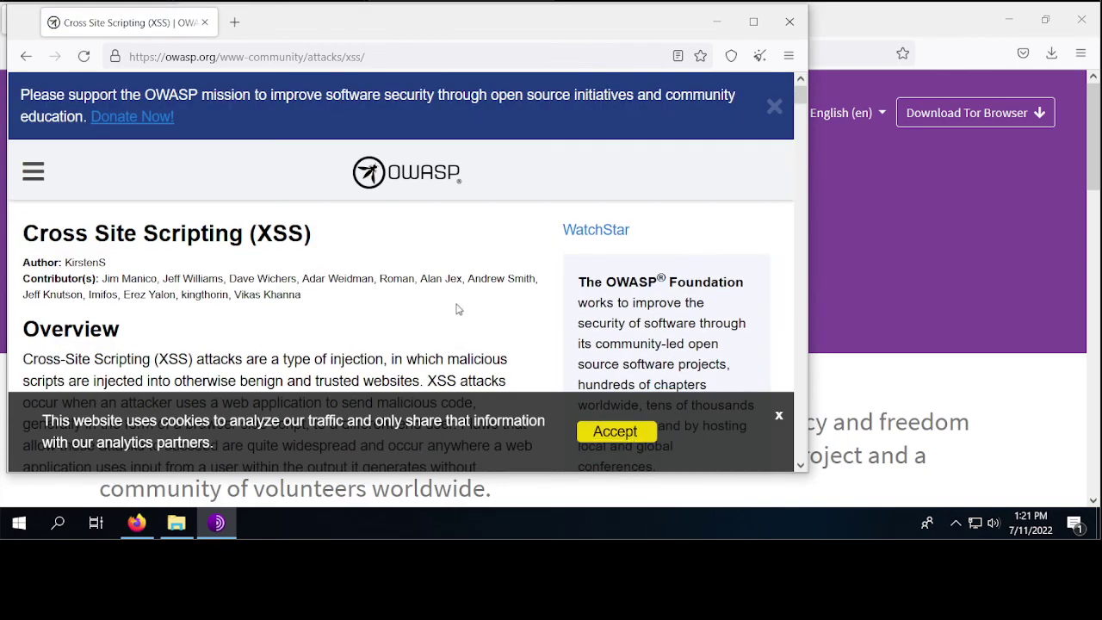
- Close the OWASP donation banner and the cookie notice on the XSS page
scroll(464, 278, "down", 3)
scroll(464, 278, "down", 2)
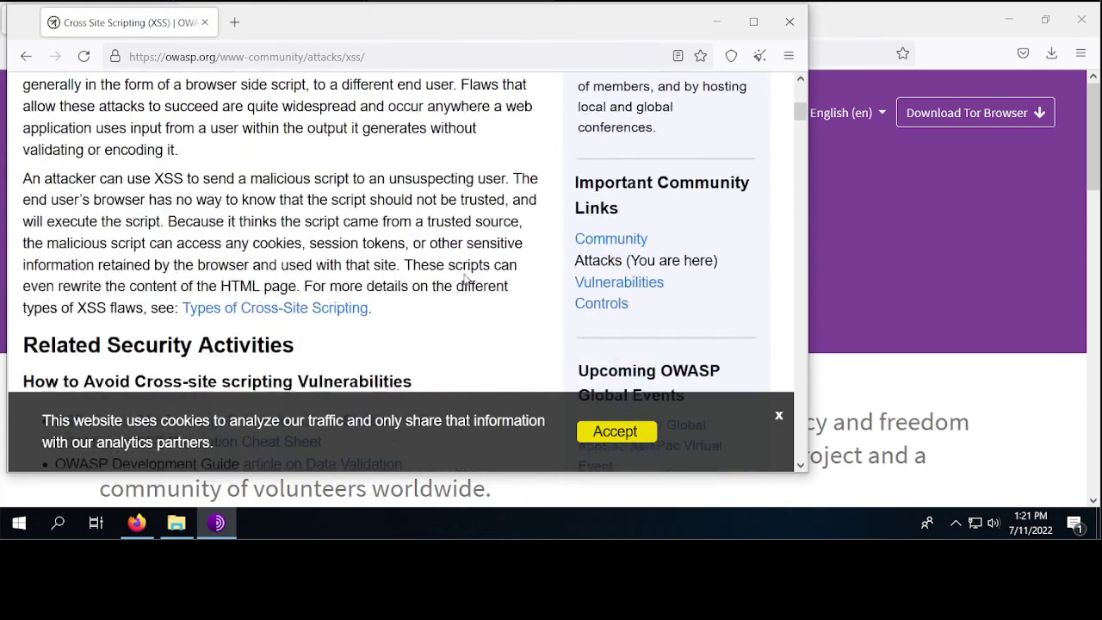
scroll(464, 278, "down", 4)
scroll(465, 278, "down", 3)
scroll(464, 278, "down", 3)
scroll(464, 278, "down", 4)
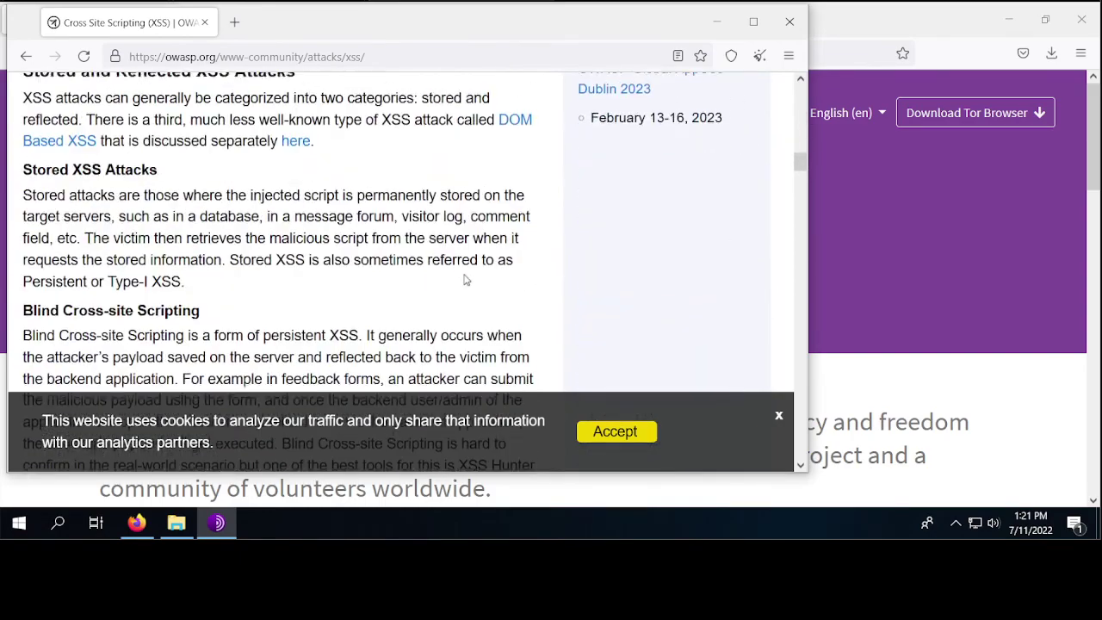
scroll(465, 277, "up", 6)
scroll(464, 278, "up", 3)
scroll(464, 279, "up", 8)
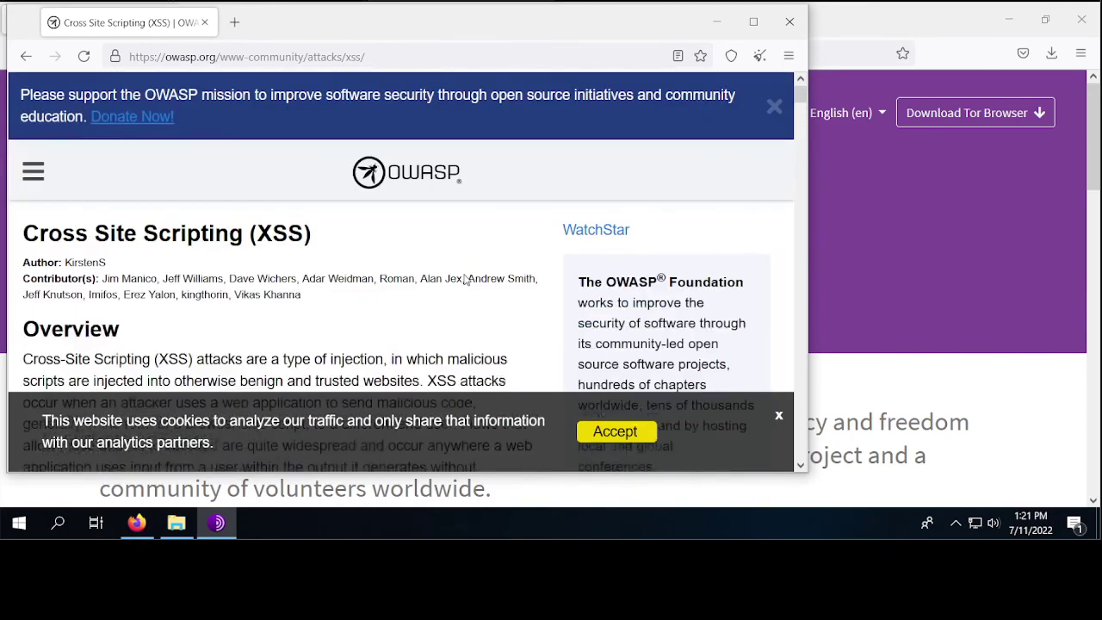
left_click(773, 106)
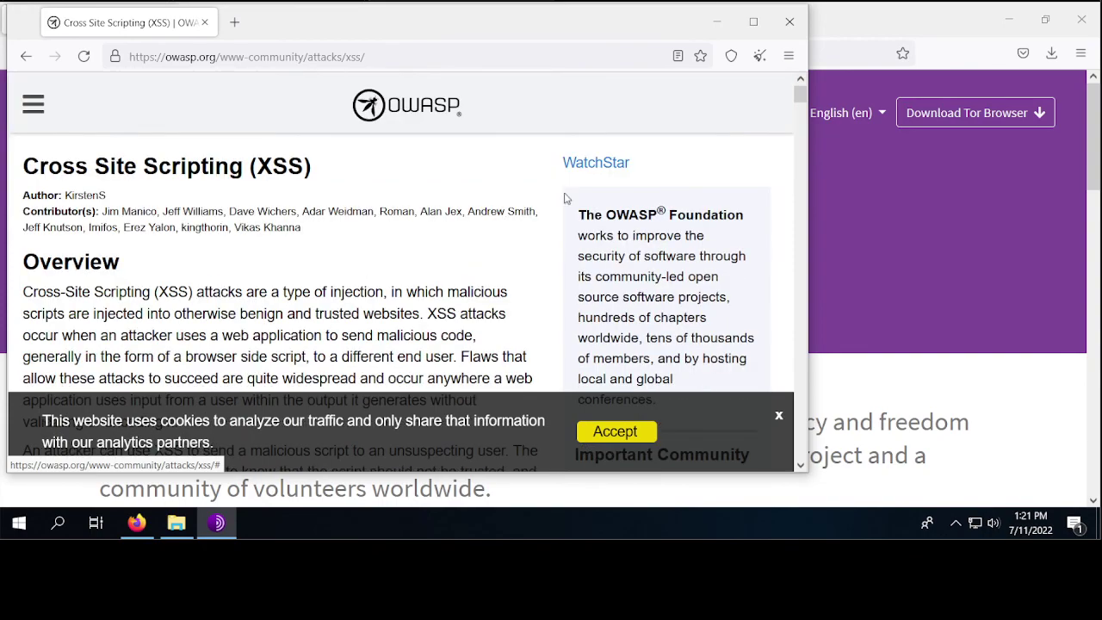
left_click(778, 414)
- View the owasp.org Tor circuit via United States, Canada and Netherlands relays, then close it
scroll(401, 319, "down", 10)
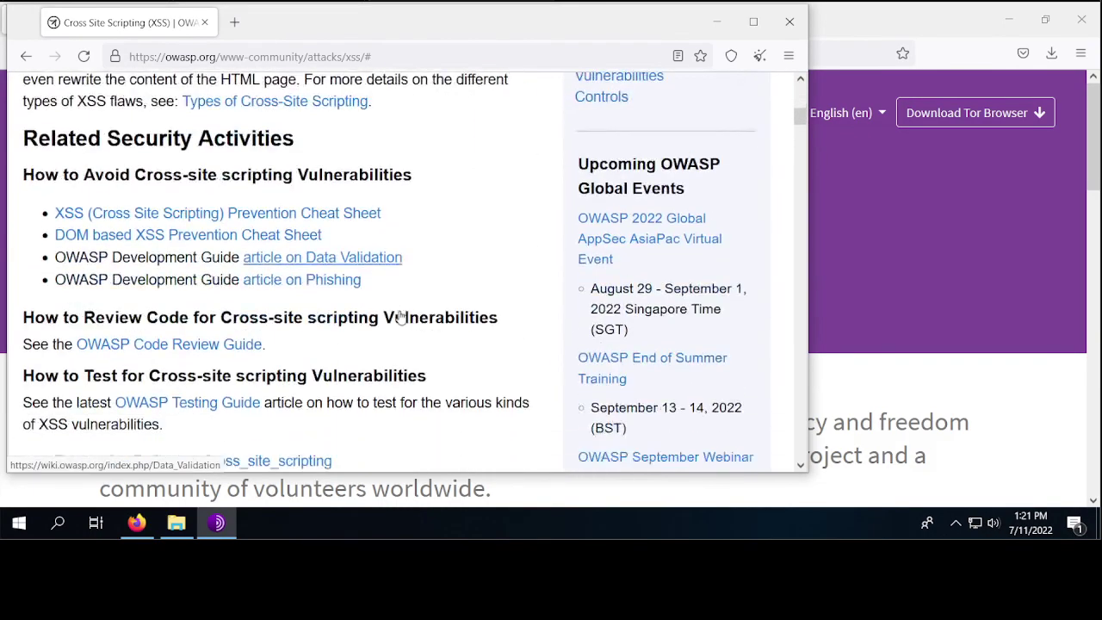
scroll(401, 319, "down", 2)
scroll(401, 319, "down", 7)
scroll(401, 319, "down", 6)
scroll(401, 319, "up", 14)
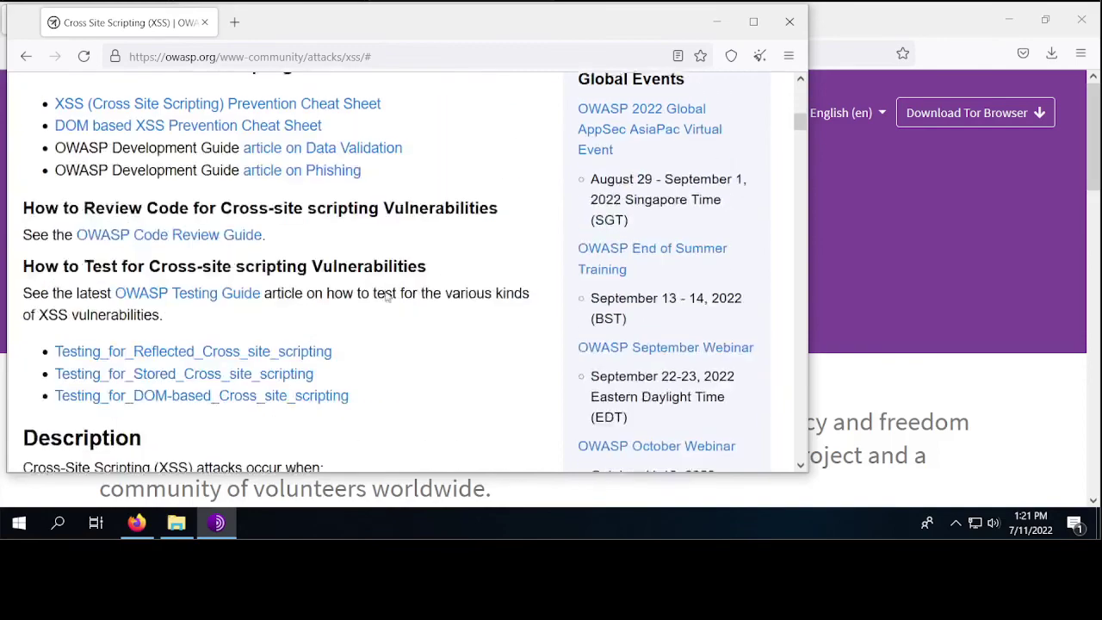
scroll(152, 80, "up", 11)
left_click(114, 56)
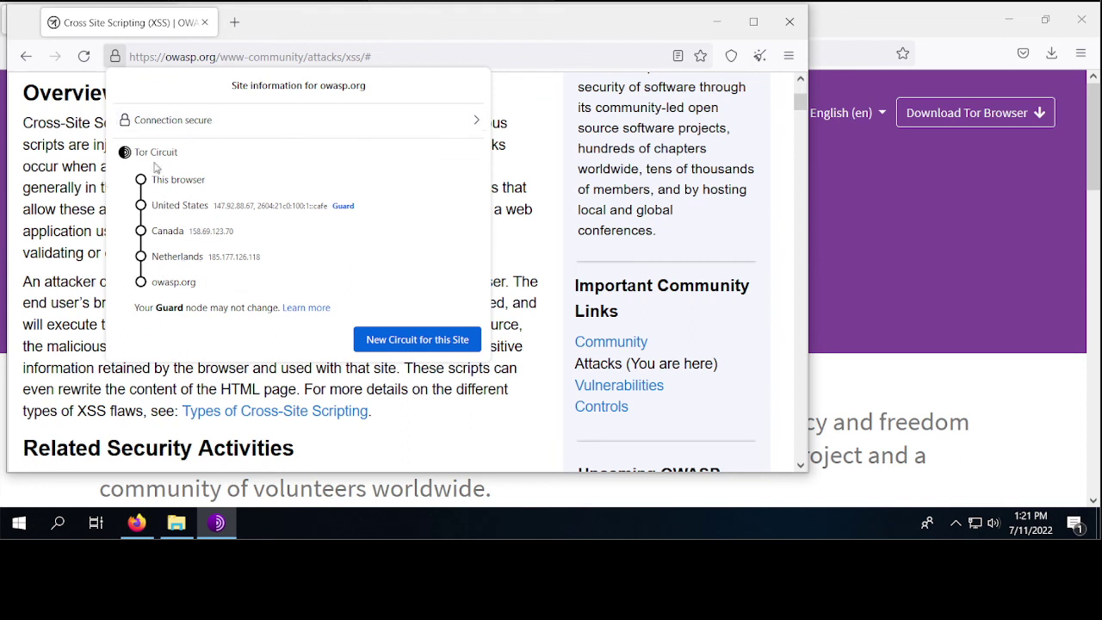
left_click(513, 104)
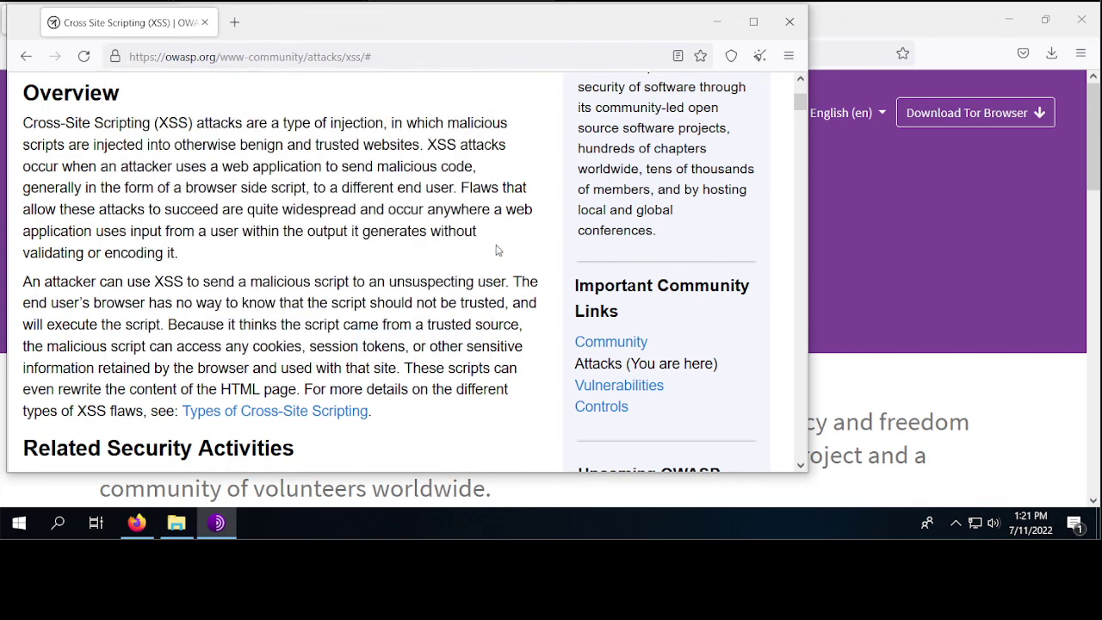
- Minimise the browser windows with the Show desktop corner to reveal the bare desktop
left_click(1096, 527)
left_click(1097, 526)
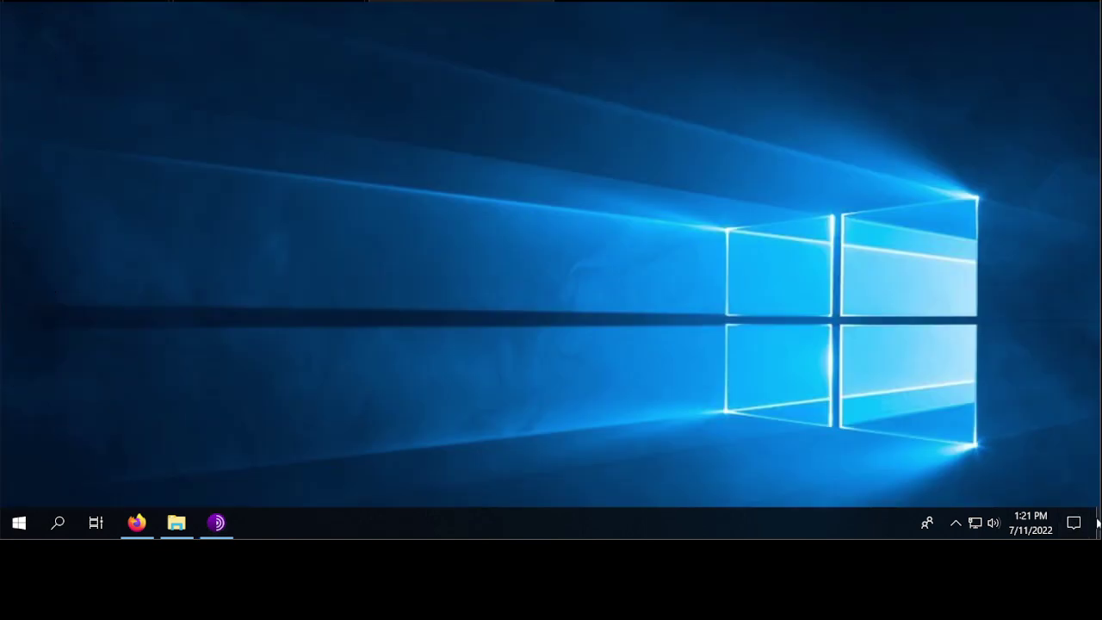